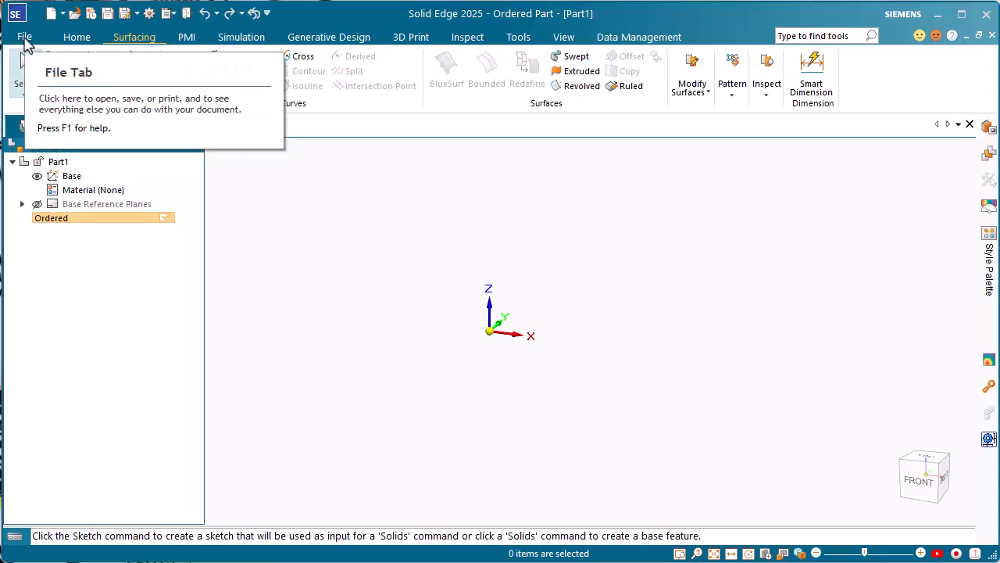
Display the Home commands and minimize the ribbon.
{"action": "left_click", "coordinate": [25, 37]}
{"action": "left_click", "coordinate": [70, 38]}
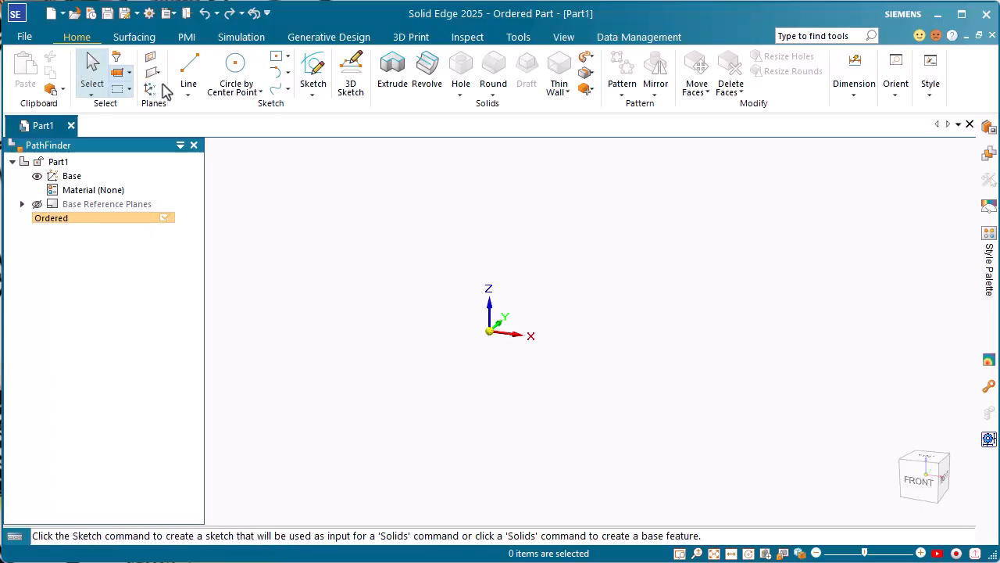
{"action": "right_click", "coordinate": [202, 81]}
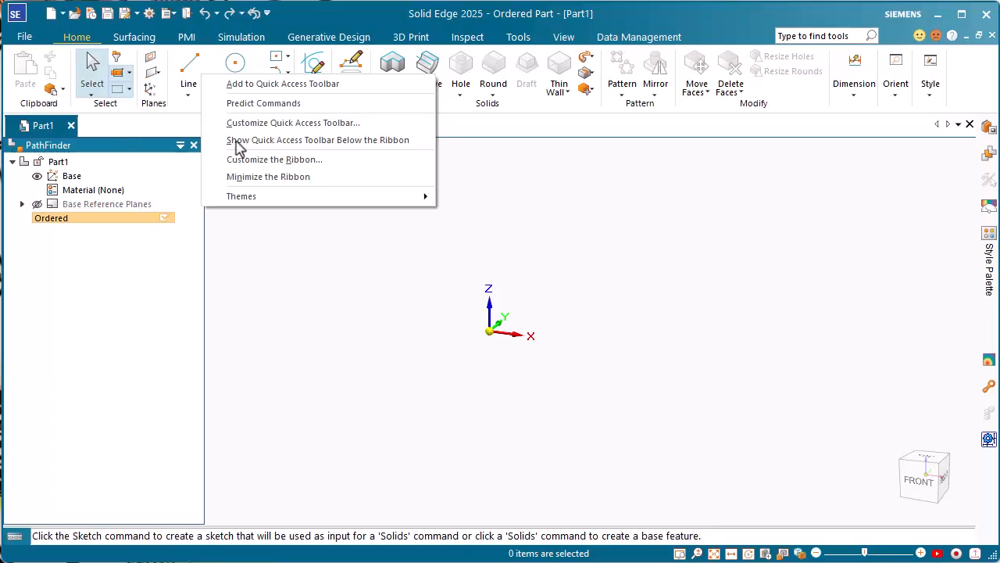
{"action": "left_click", "coordinate": [268, 178]}
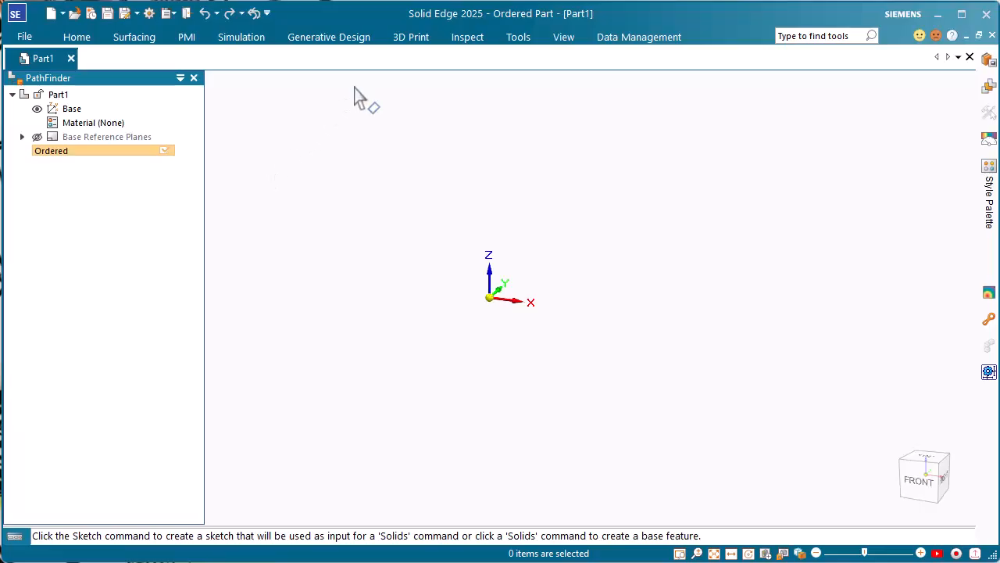
Look at the Generative Design commands on the minimized ribbon, then restore the full ribbon.
{"action": "left_click", "coordinate": [341, 44]}
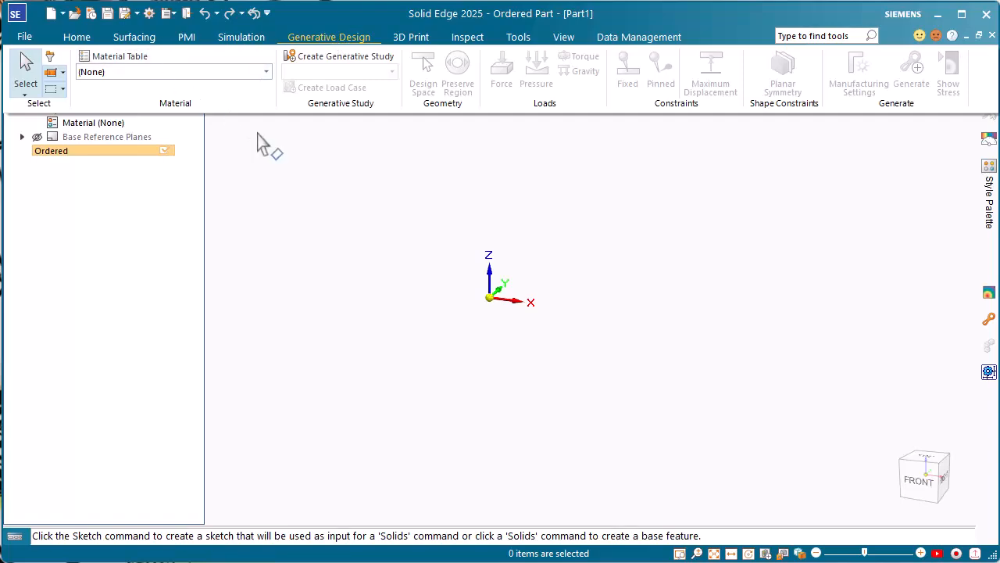
{"action": "right_click", "coordinate": [331, 39]}
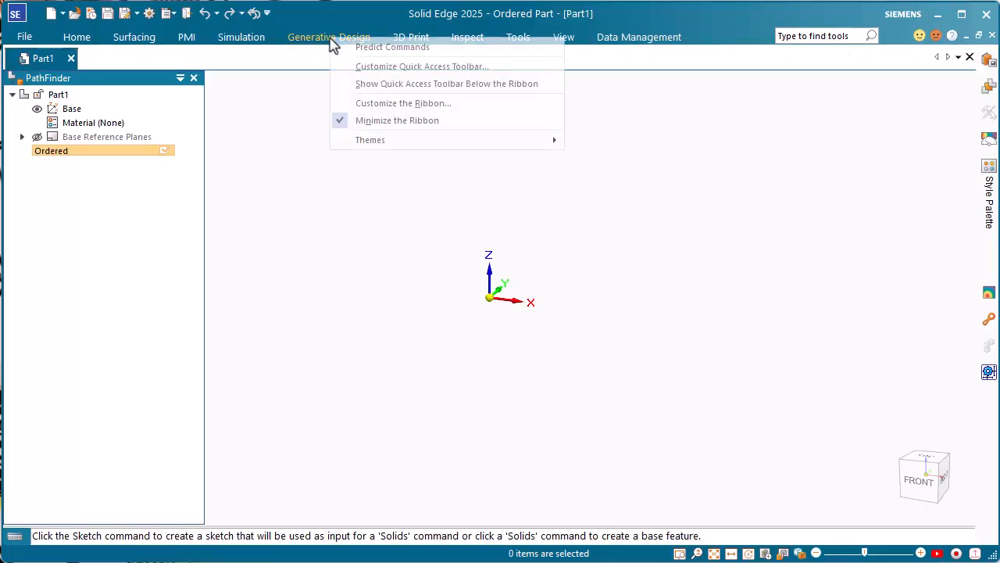
{"action": "left_click", "coordinate": [341, 121]}
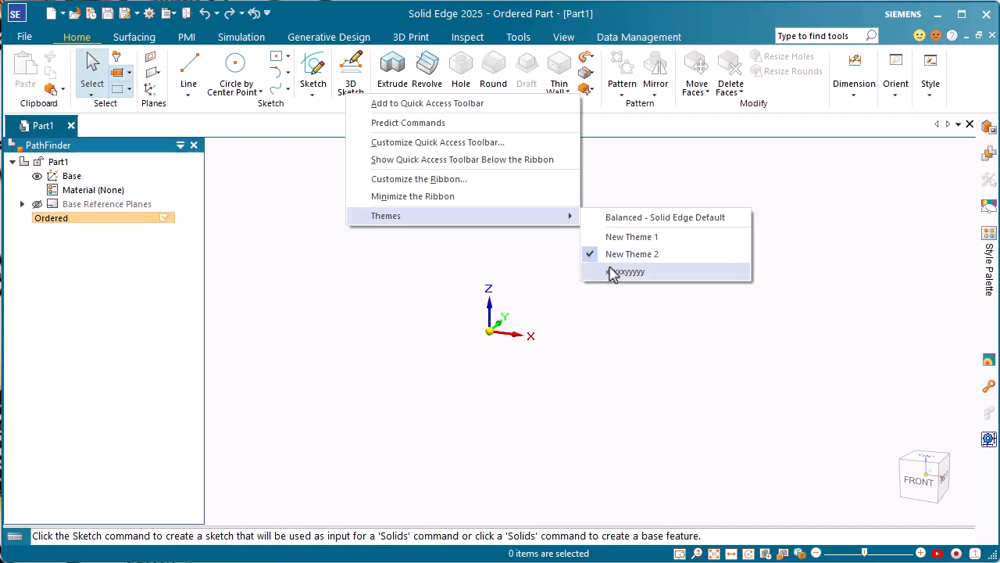
Open the ribbon customization settings and review the environment and theme choices.
{"action": "left_click", "coordinate": [415, 186]}
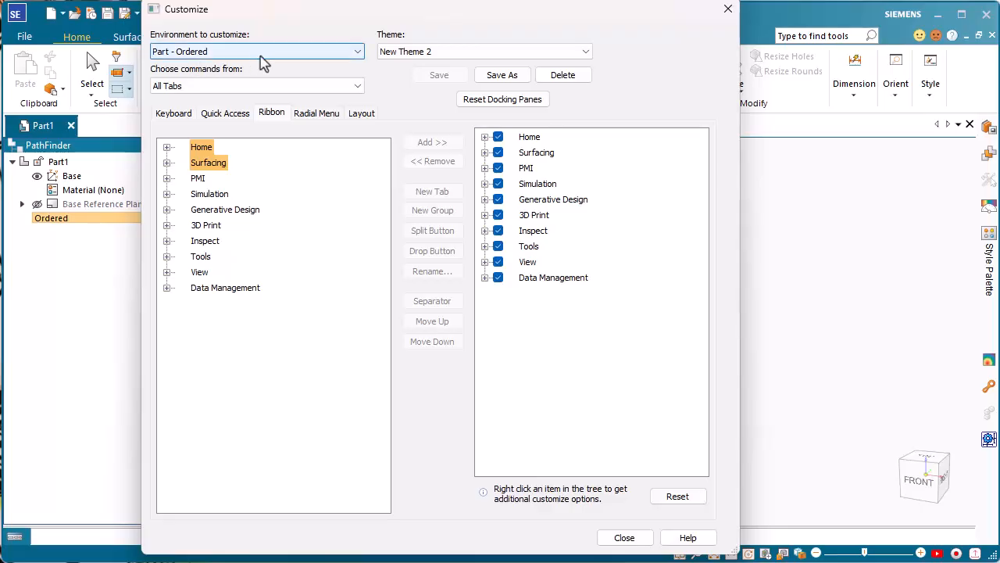
{"action": "left_click", "coordinate": [262, 56]}
{"action": "left_click", "coordinate": [262, 56]}
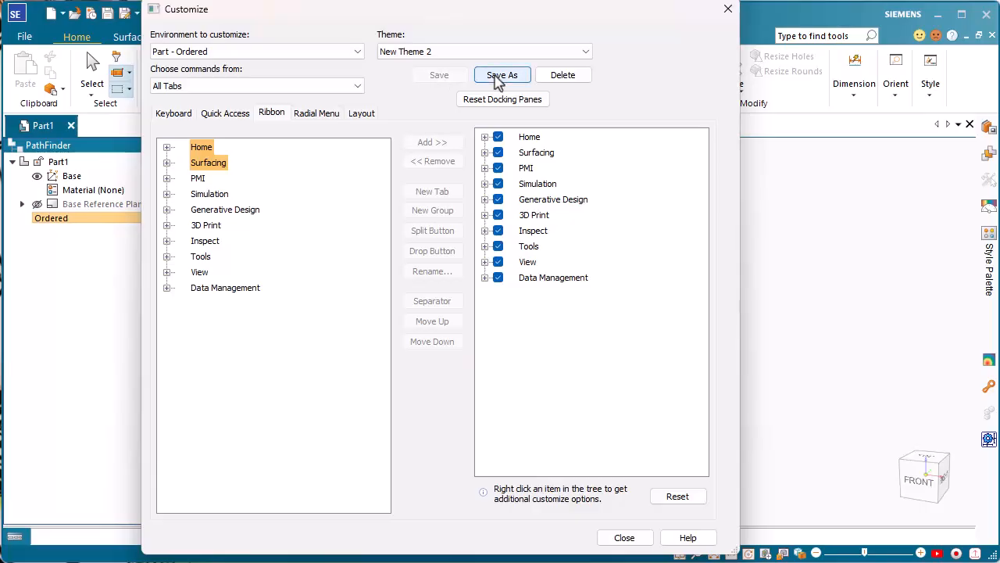
{"action": "left_click", "coordinate": [459, 54]}
{"action": "left_click", "coordinate": [459, 55]}
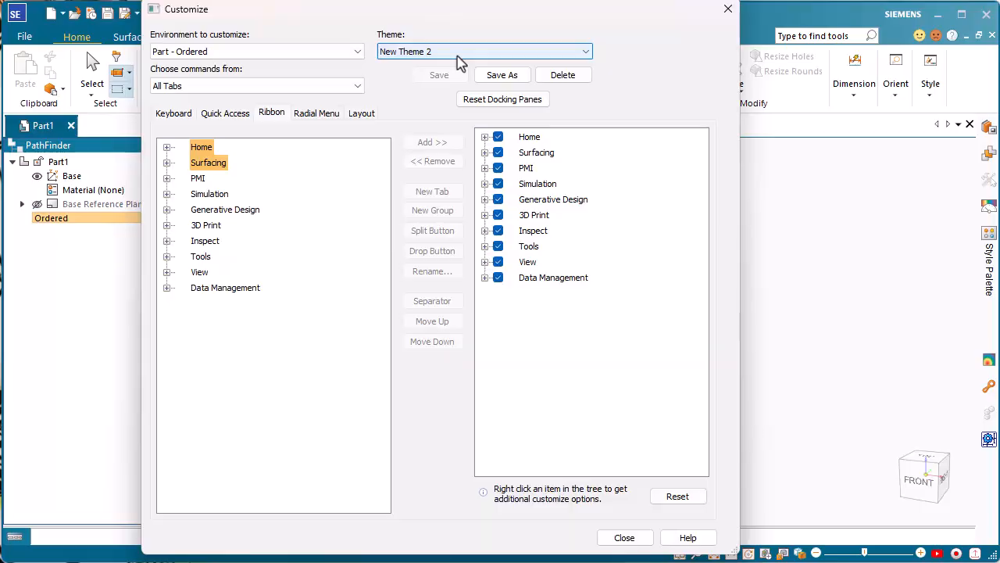
Try to add the Copy command from the Home commands' Clipboard group to the Home ribbon tab.
{"action": "left_click", "coordinate": [167, 148]}
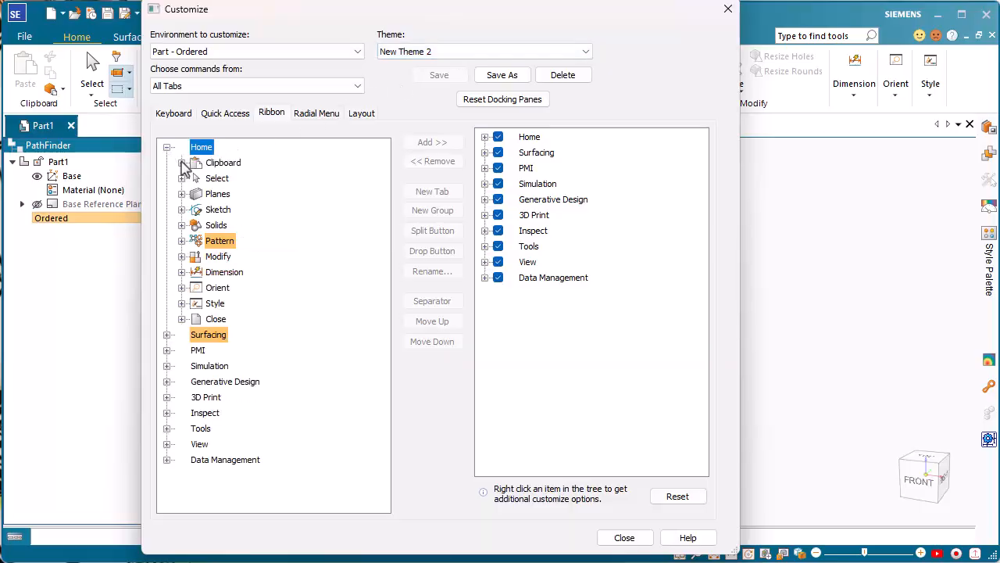
{"action": "left_click", "coordinate": [181, 163]}
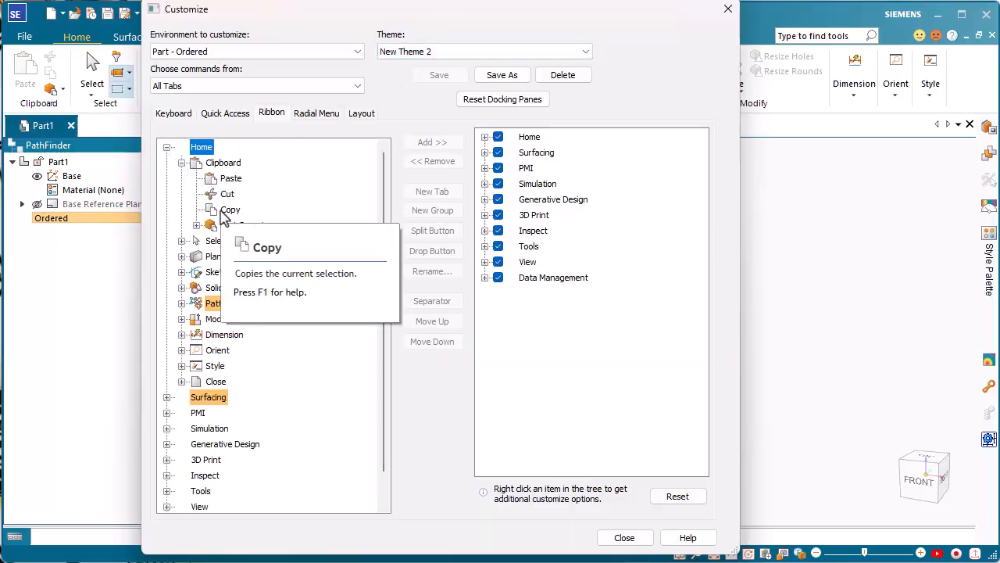
{"action": "left_click", "coordinate": [226, 210]}
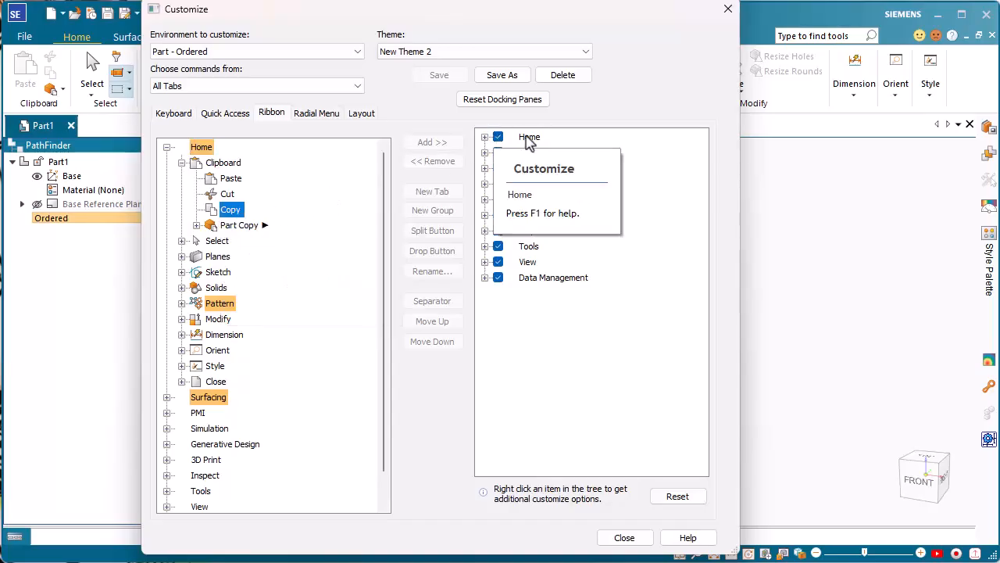
{"action": "left_click", "coordinate": [532, 138]}
{"action": "left_click", "coordinate": [442, 147]}
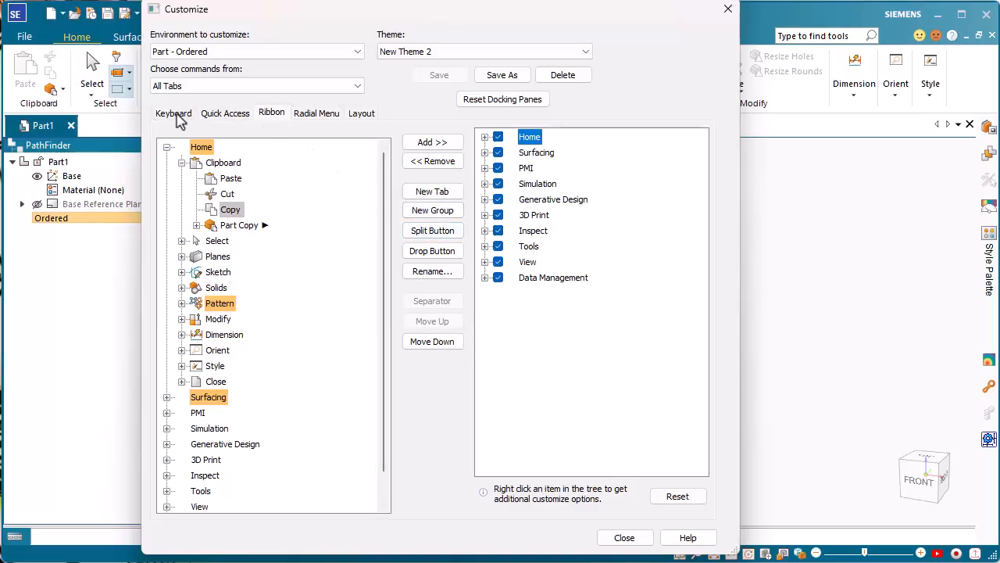
Review the keyboard shortcut and Quick Access customization settings, returning to the ribbon customization.
{"action": "left_click", "coordinate": [176, 114]}
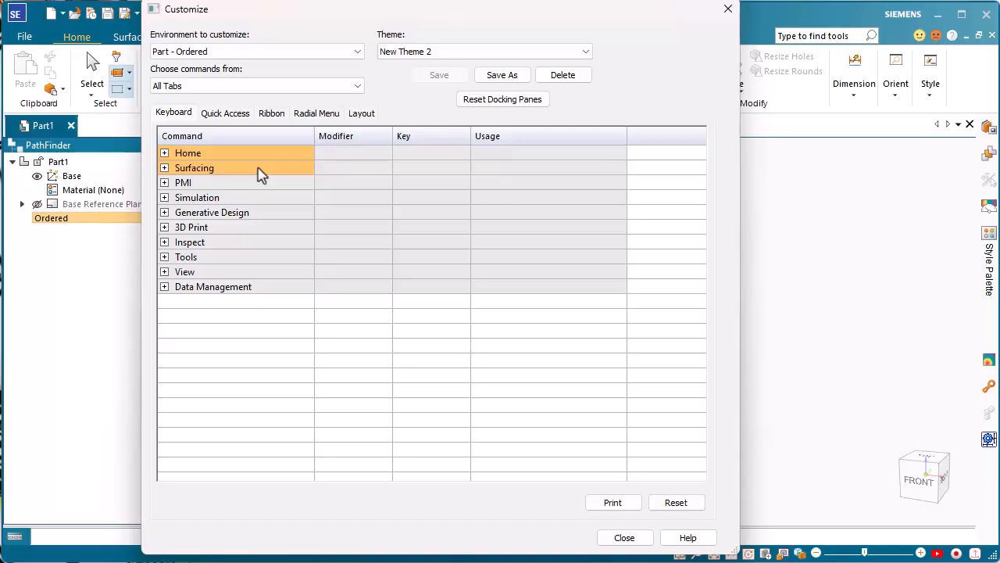
{"action": "left_click", "coordinate": [226, 113]}
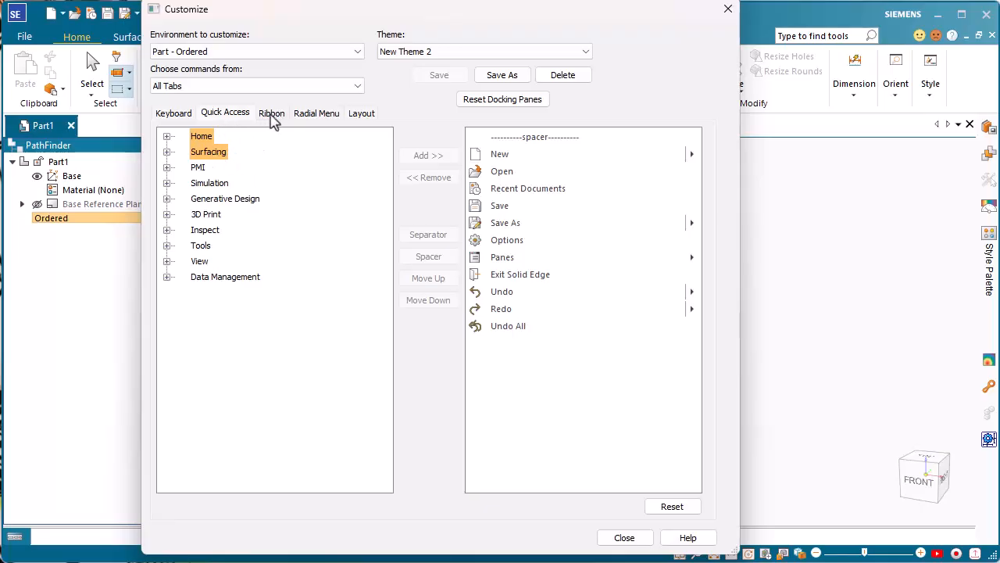
{"action": "left_click", "coordinate": [273, 116]}
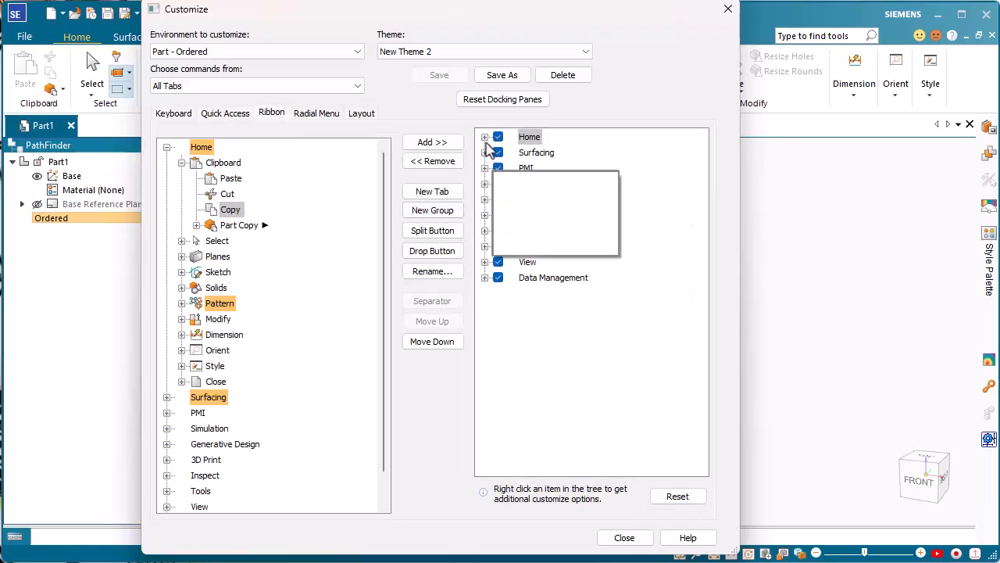
In the customized Home ribbon's Clipboard group, toggle Paste off and back on, and hide its text label.
{"action": "left_click", "coordinate": [486, 138]}
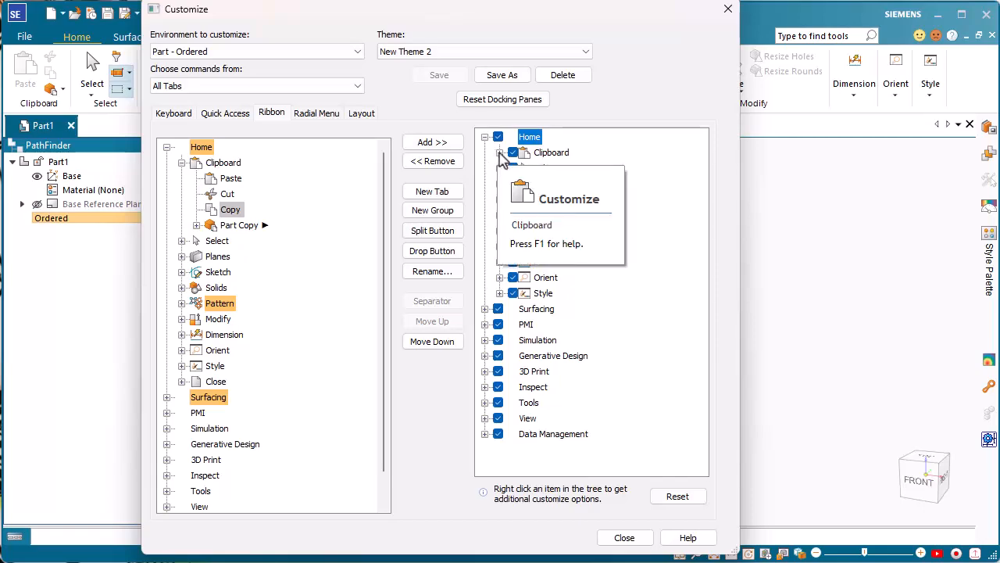
{"action": "left_click", "coordinate": [500, 153]}
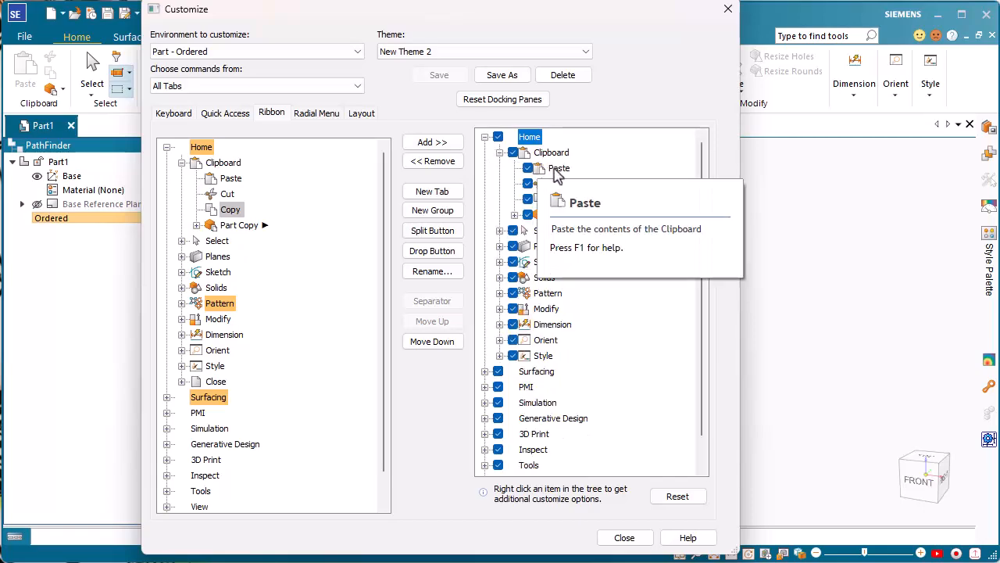
{"action": "left_click", "coordinate": [529, 169]}
{"action": "left_click", "coordinate": [529, 169]}
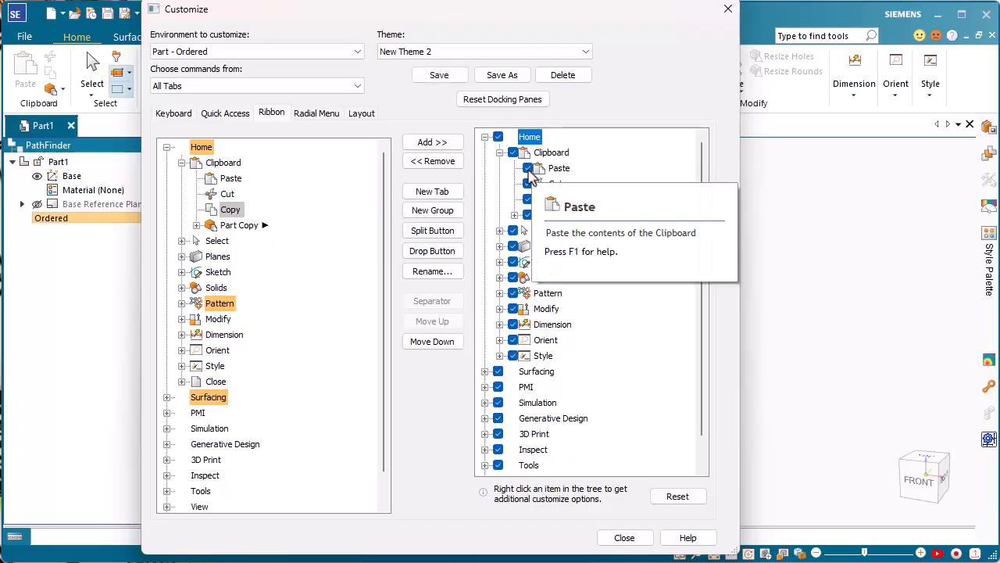
{"action": "right_click", "coordinate": [548, 168]}
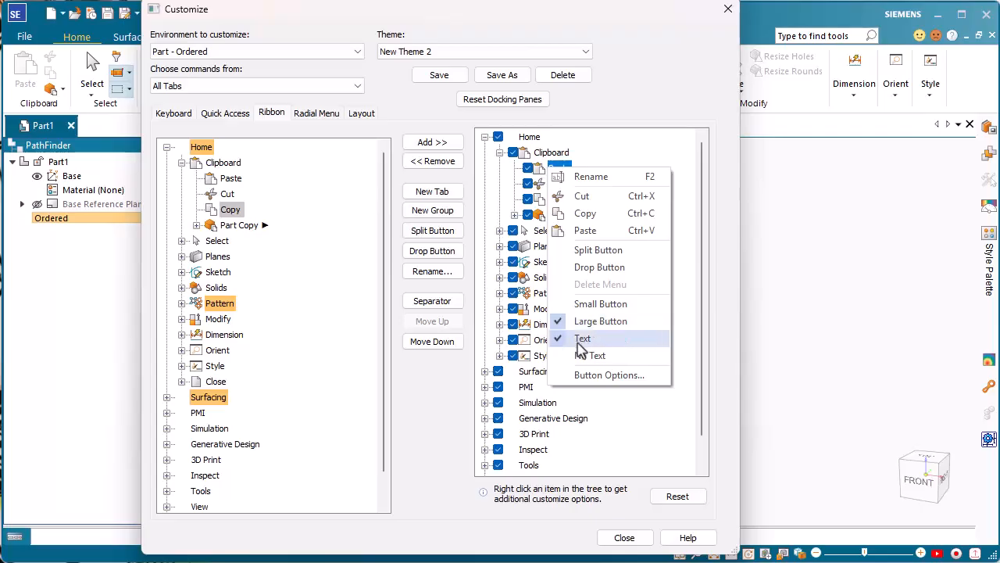
{"action": "left_click", "coordinate": [580, 339]}
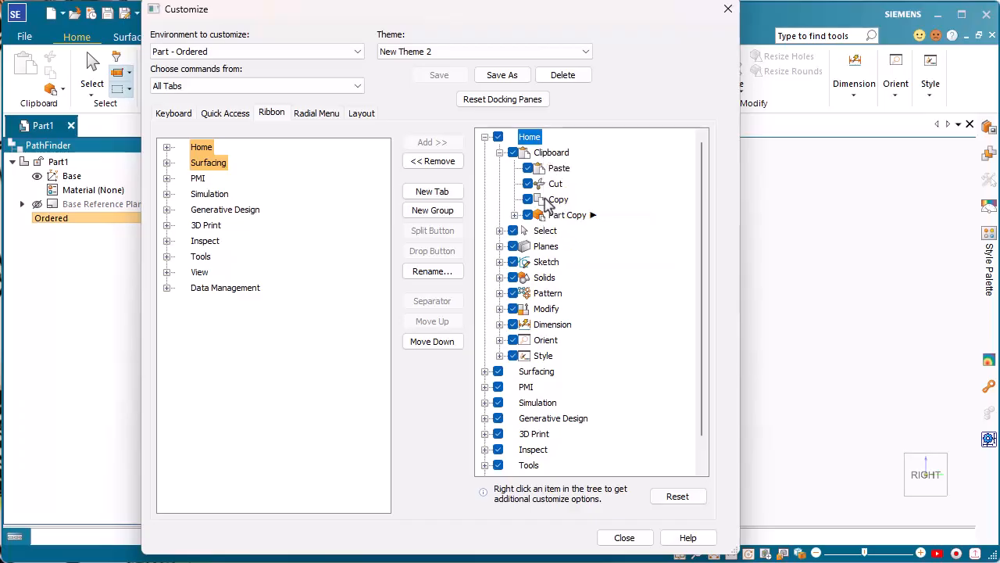
Examine the button size and text options of the Clipboard group, accepting them as they are.
{"action": "right_click", "coordinate": [552, 154]}
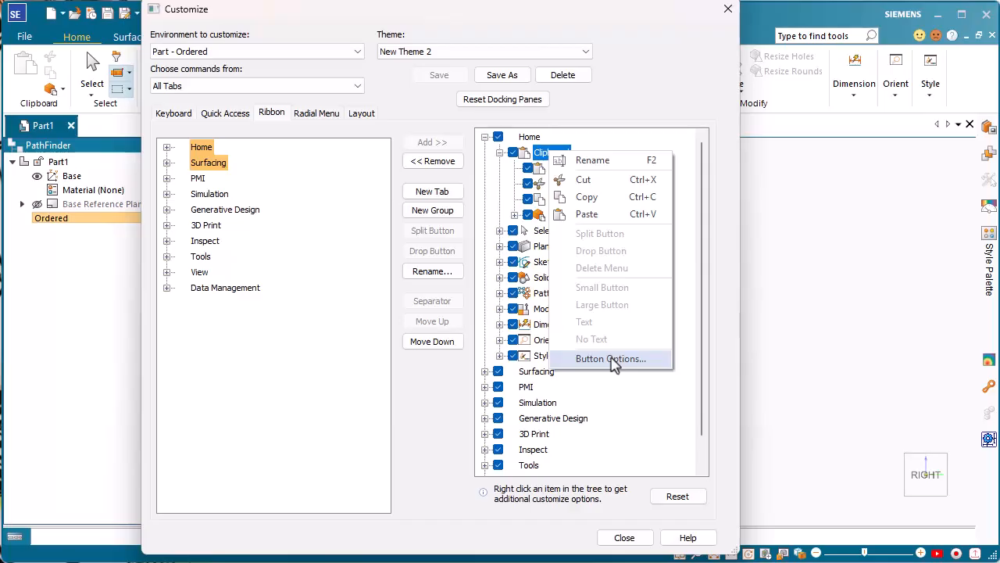
{"action": "left_click", "coordinate": [615, 361]}
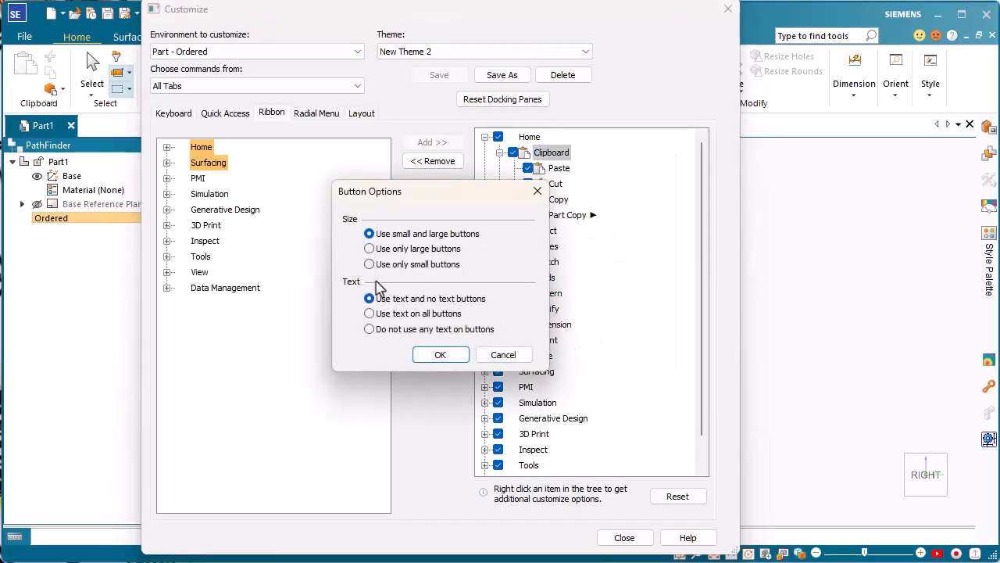
{"action": "left_click", "coordinate": [440, 353]}
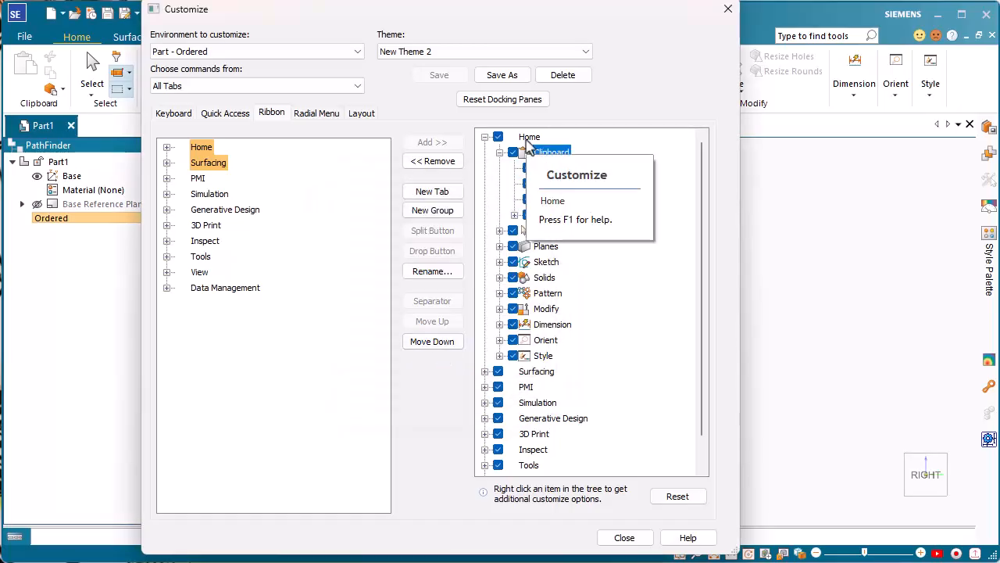
Set all buttons of the Home ribbon tab to use only small buttons without any text.
{"action": "right_click", "coordinate": [529, 144]}
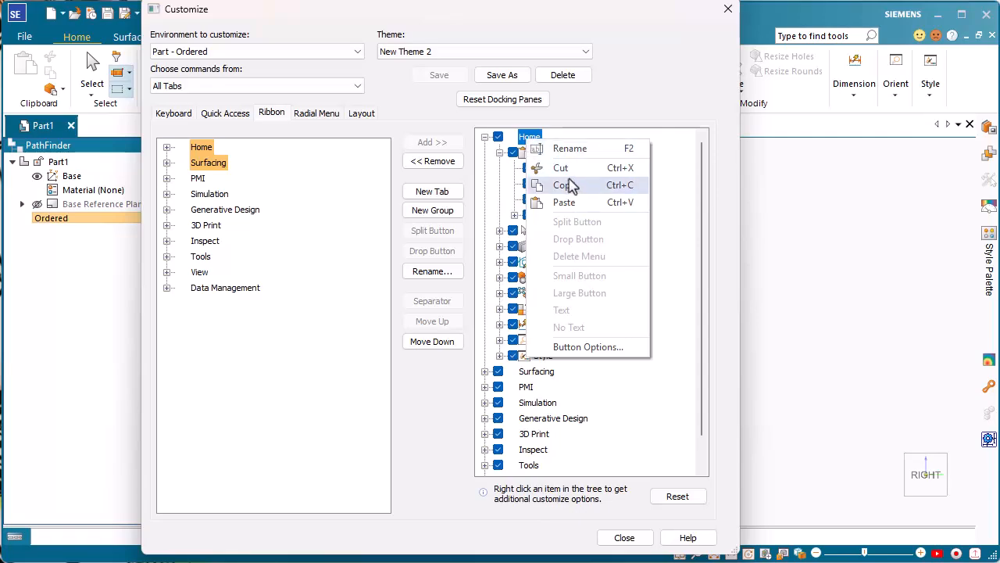
{"action": "left_click", "coordinate": [588, 347]}
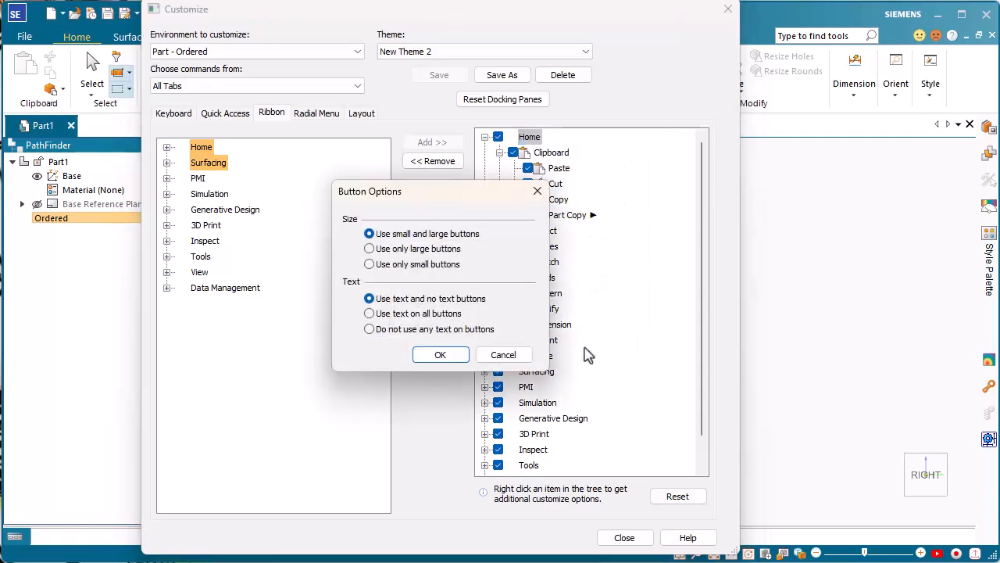
{"action": "left_click", "coordinate": [425, 265]}
{"action": "left_click", "coordinate": [423, 328]}
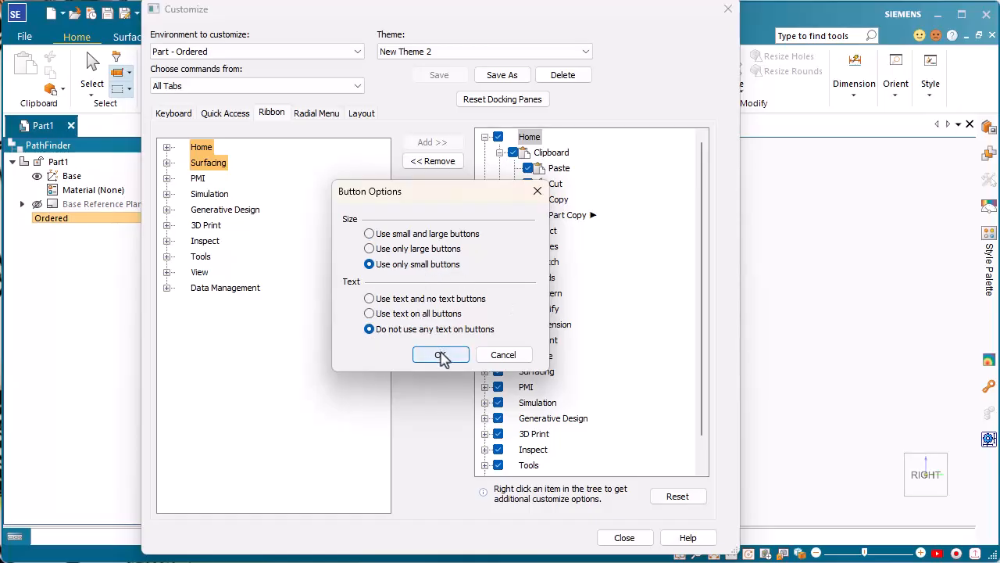
{"action": "left_click", "coordinate": [441, 355]}
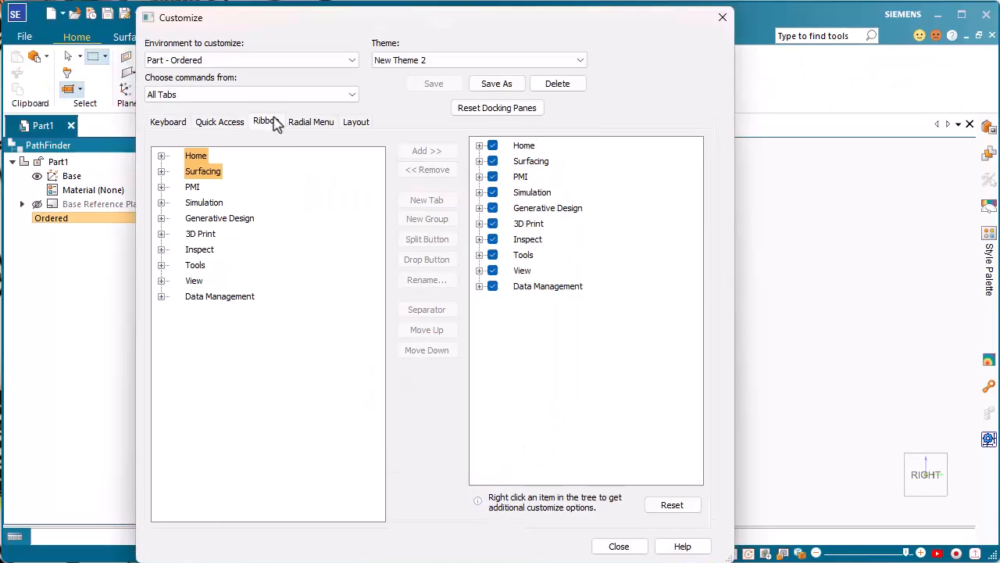
Review the radial menu, and in the layout settings make the Part and Assembly PathFinder dockable and show reference plane names.
{"action": "left_click", "coordinate": [313, 125]}
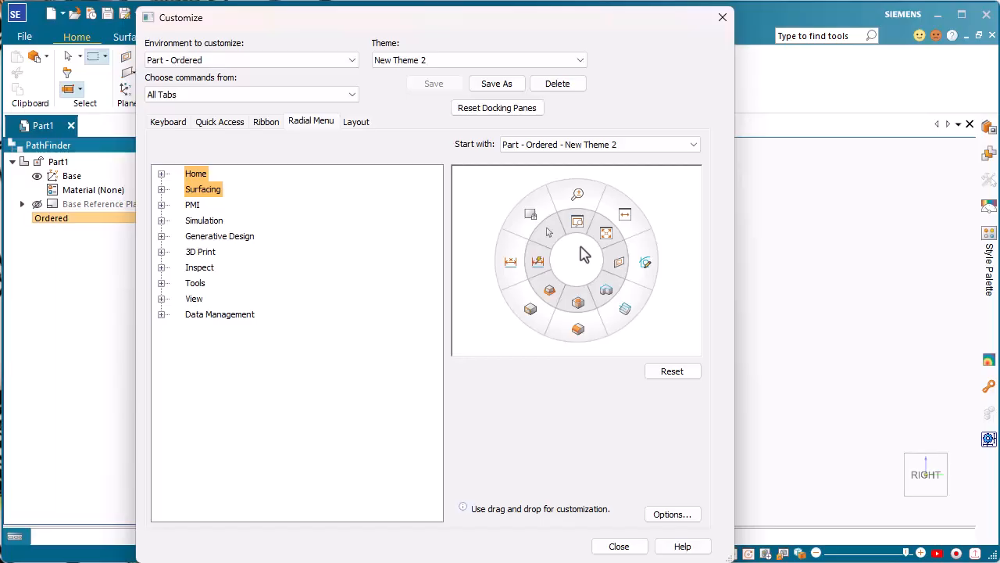
{"action": "left_click", "coordinate": [356, 122]}
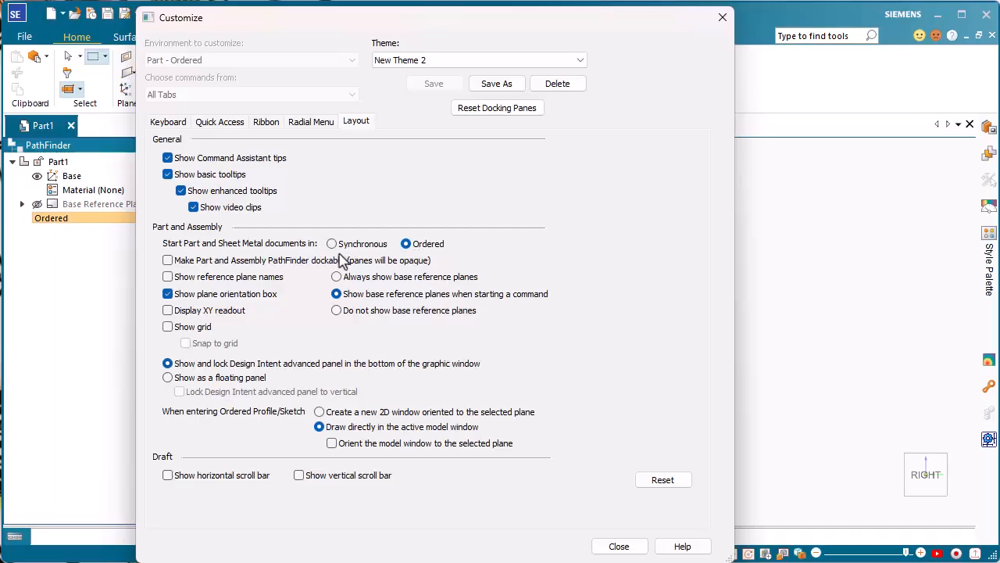
{"action": "left_click", "coordinate": [168, 261]}
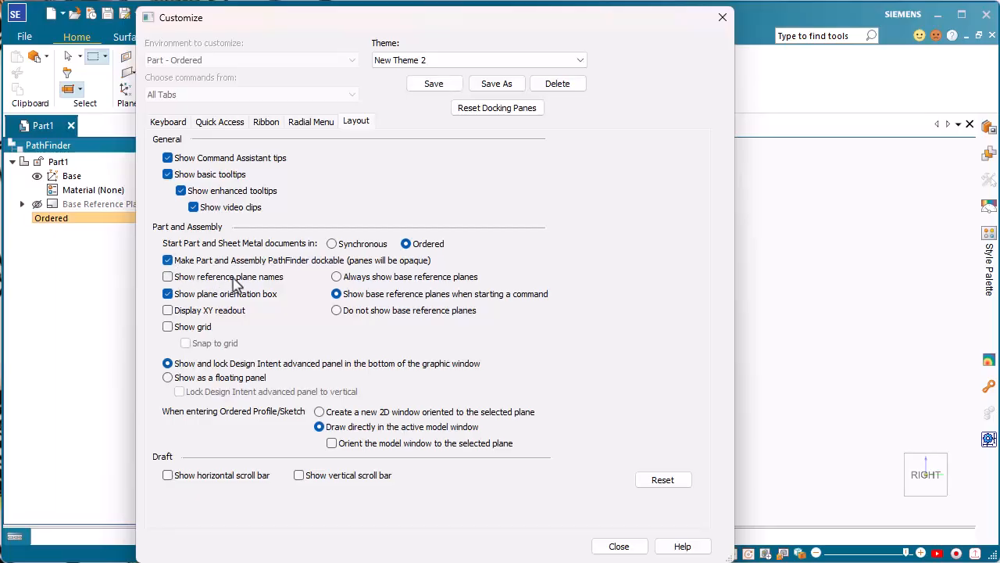
{"action": "left_click", "coordinate": [167, 277]}
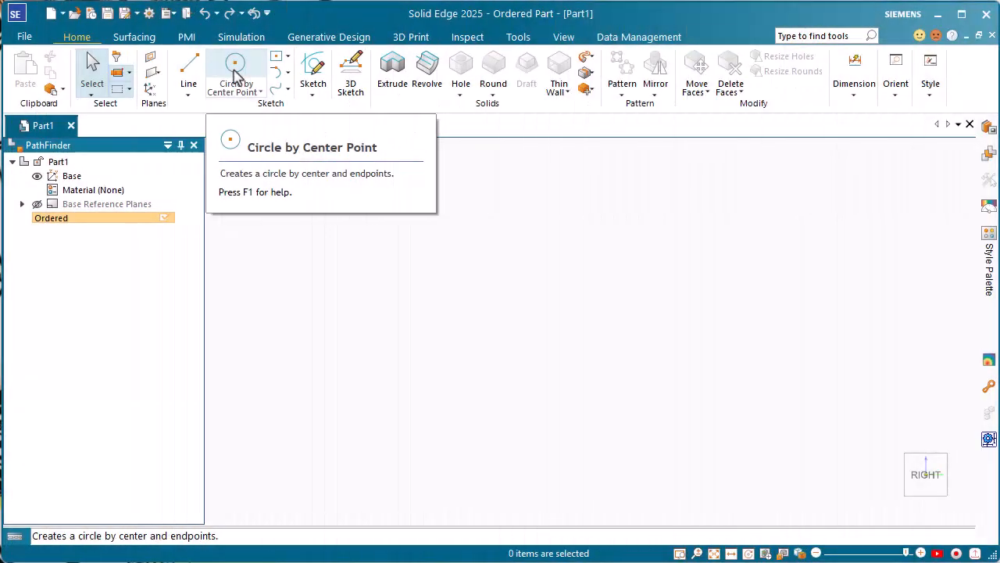
Sketch a circle centered on the origin on the Top (xy) reference plane and finish the sketch.
{"action": "left_click", "coordinate": [235, 72]}
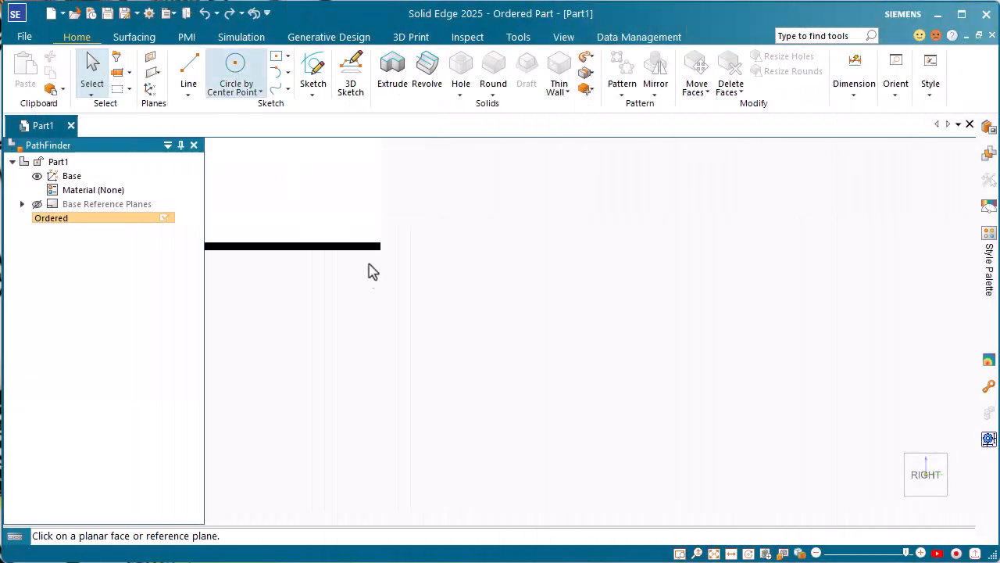
{"action": "left_click", "coordinate": [23, 204]}
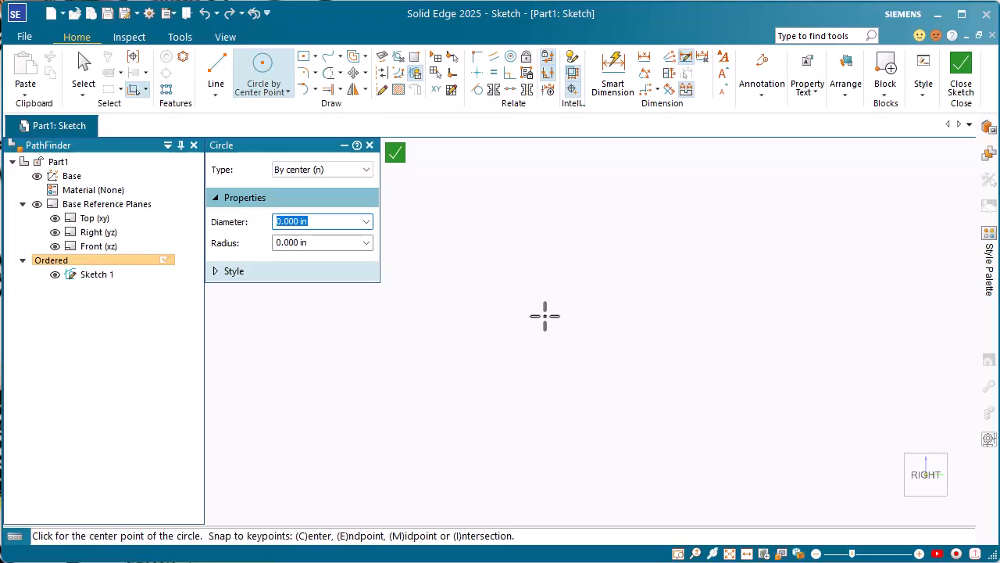
{"action": "left_click", "coordinate": [489, 330]}
{"action": "left_click", "coordinate": [395, 153]}
Extrude the circle of Sketch 1 to one side into a solid cylinder.
{"action": "left_click", "coordinate": [393, 73]}
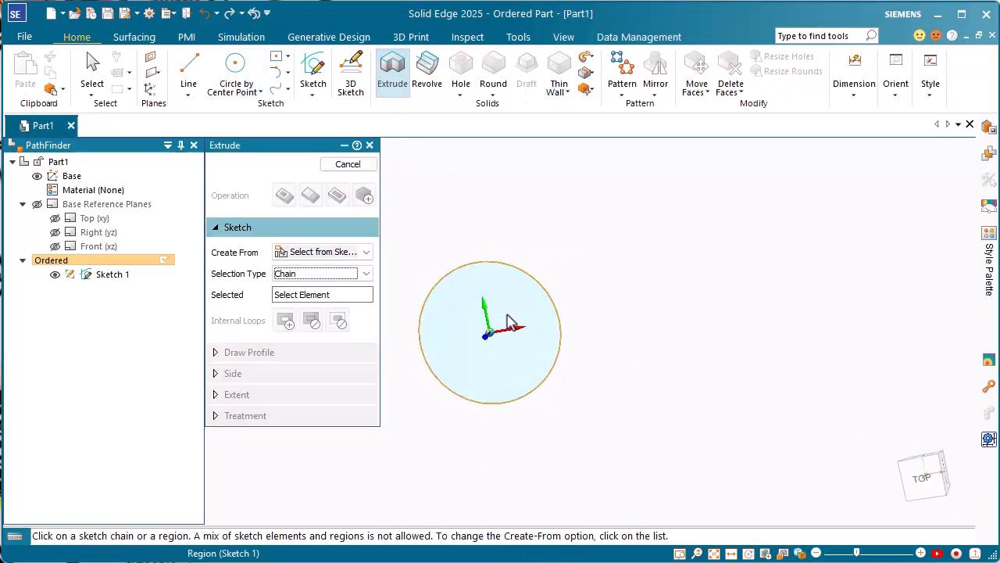
{"action": "left_click", "coordinate": [506, 314]}
{"action": "right_click", "coordinate": [507, 314]}
{"action": "left_click", "coordinate": [436, 385]}
{"action": "left_click", "coordinate": [329, 166]}
{"action": "key", "text": "Escape"}
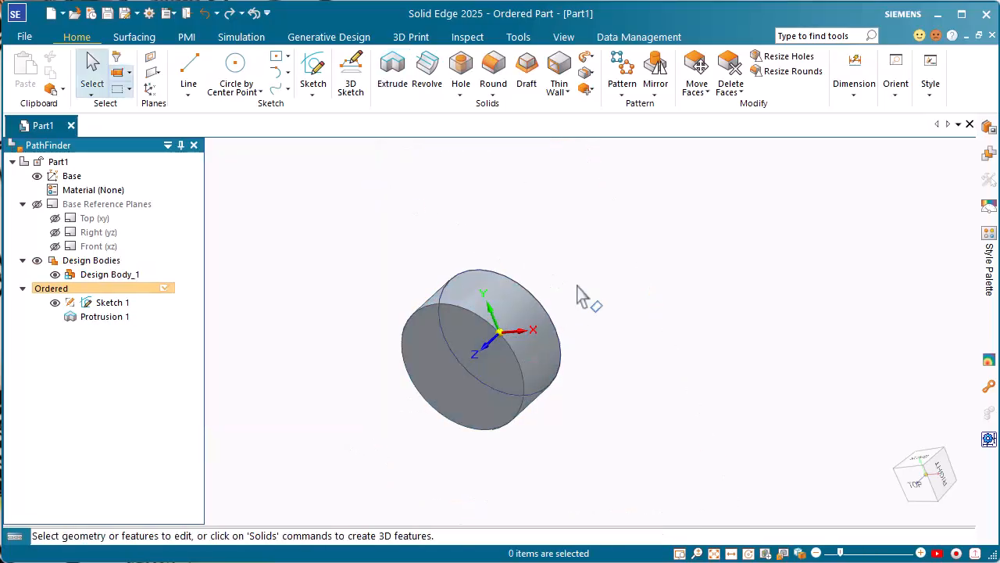
Examine the edit commands and shortcut options offered for Protrusion 1, and the QuickPick list of overlapping items on the cylinder.
{"action": "right_click", "coordinate": [528, 310]}
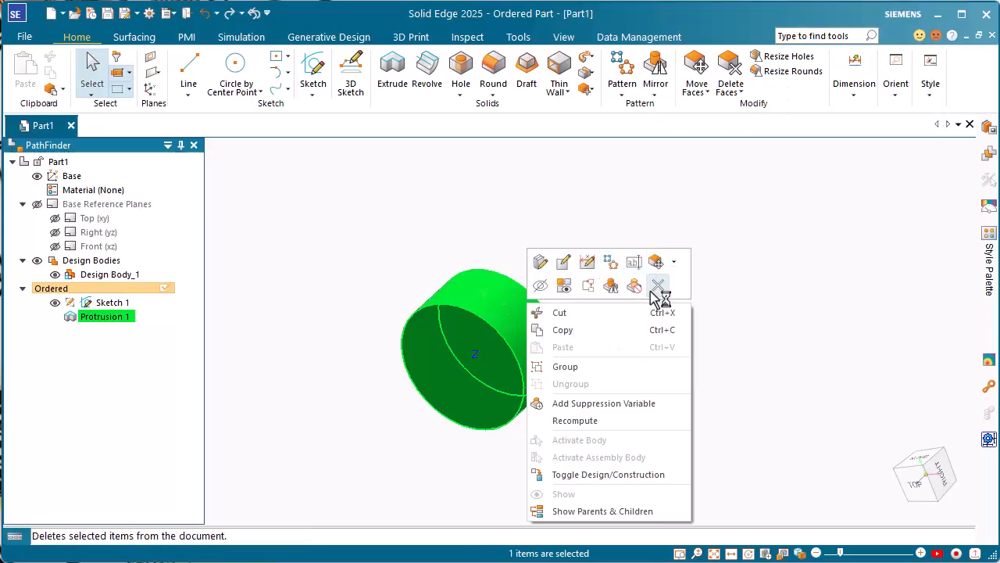
{"action": "left_click", "coordinate": [384, 243]}
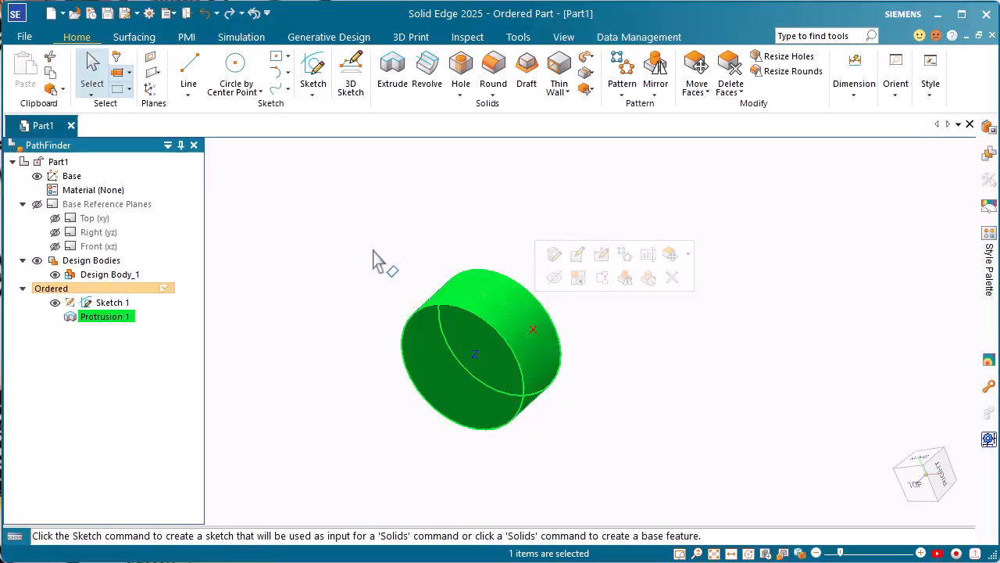
{"action": "right_click", "coordinate": [115, 324]}
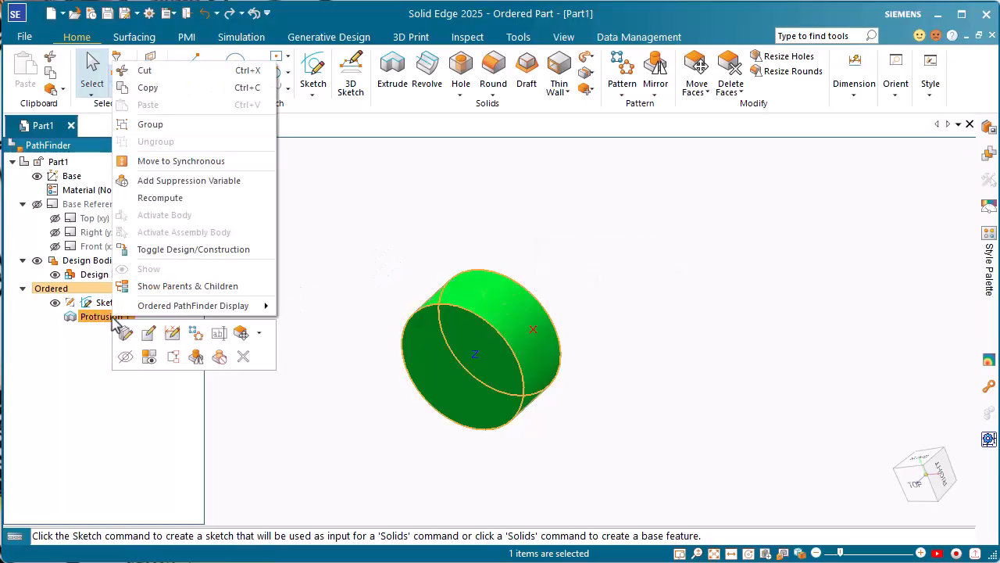
{"action": "left_click", "coordinate": [117, 325]}
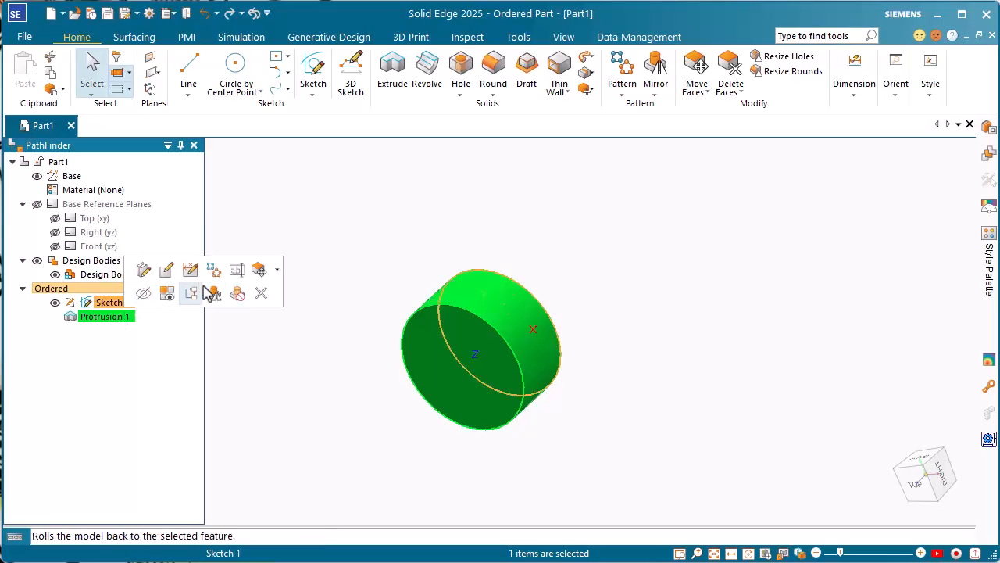
{"action": "left_click", "coordinate": [391, 301]}
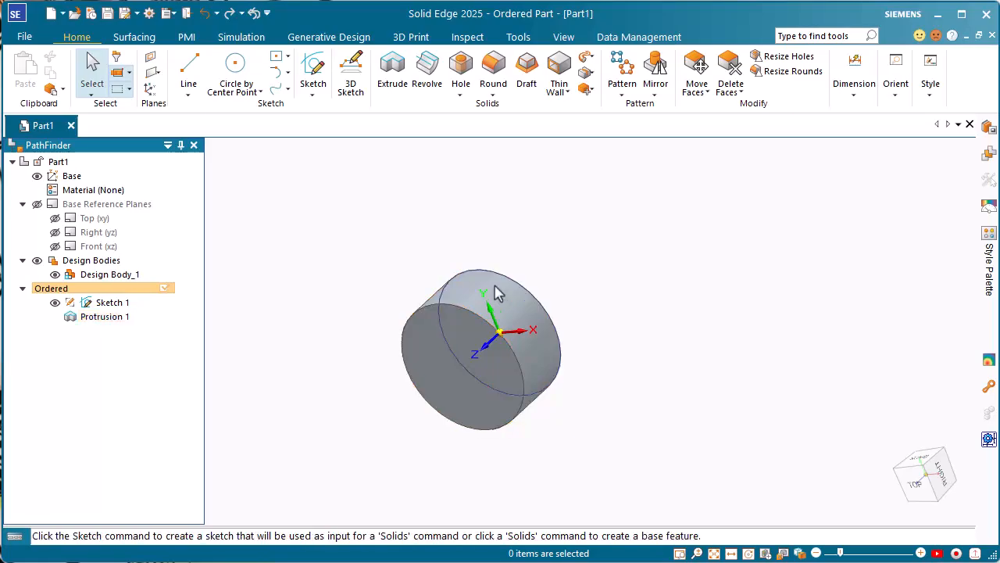
{"action": "left_click", "coordinate": [497, 292]}
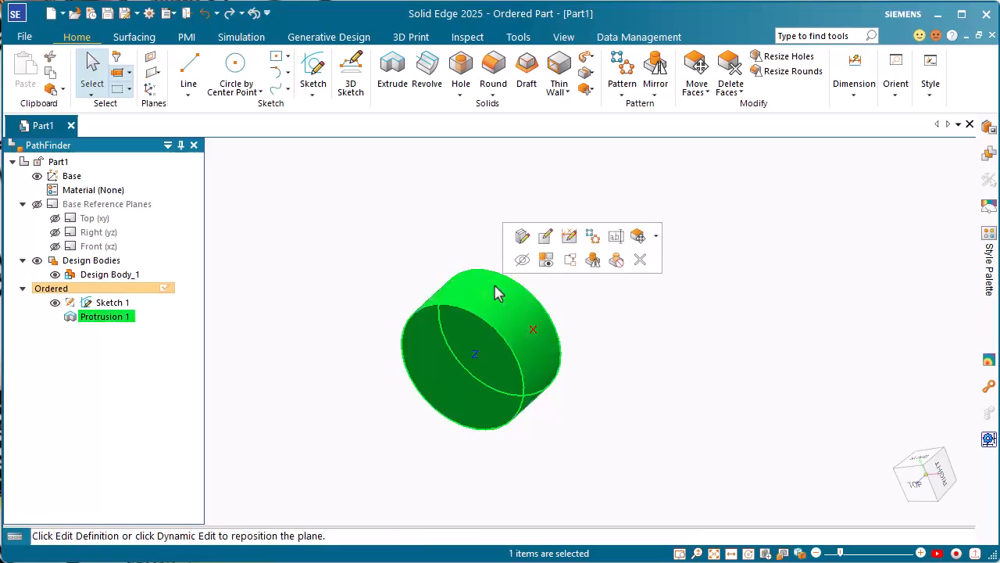
{"action": "left_click", "coordinate": [553, 264]}
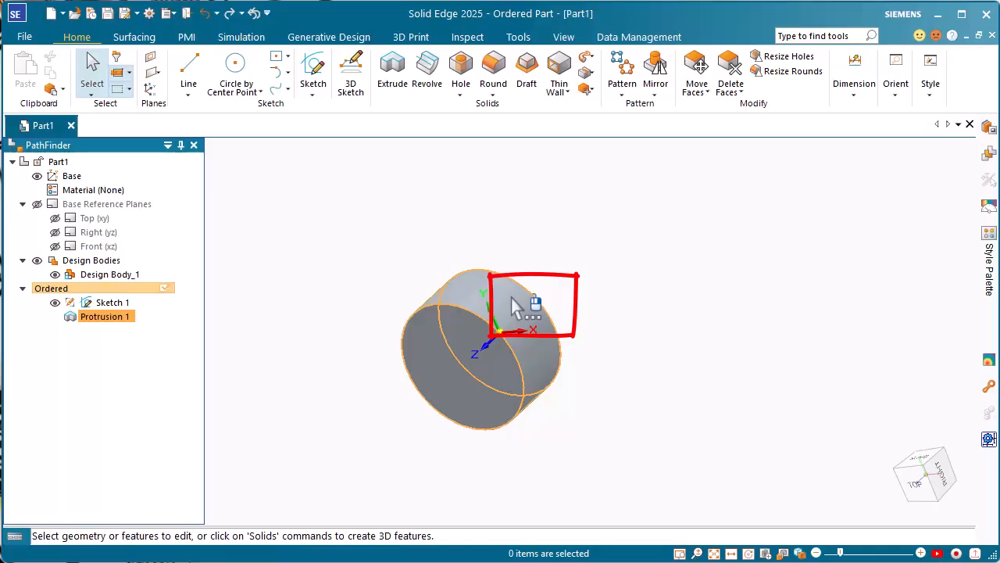
{"action": "right_click", "coordinate": [512, 297]}
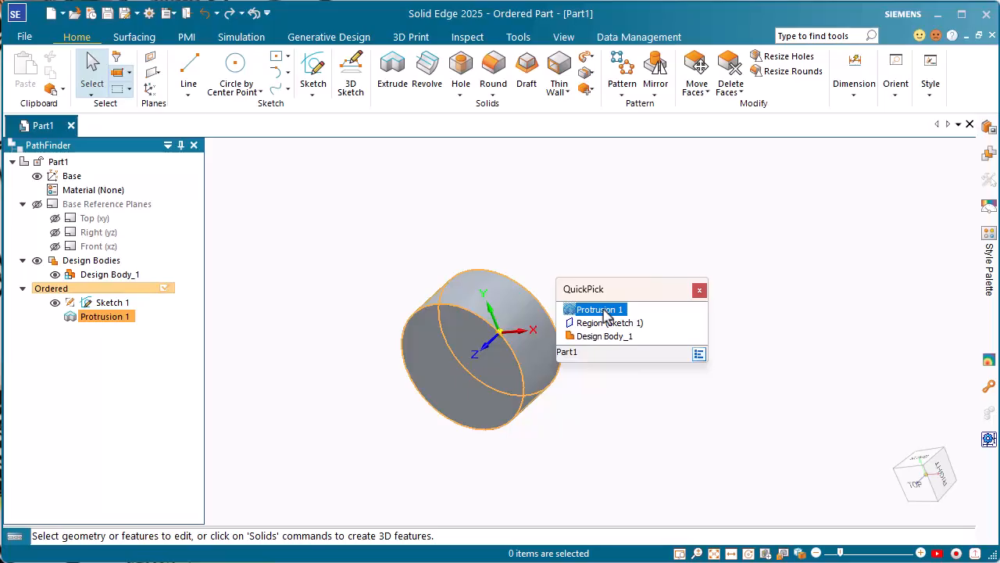
{"action": "left_click", "coordinate": [696, 338]}
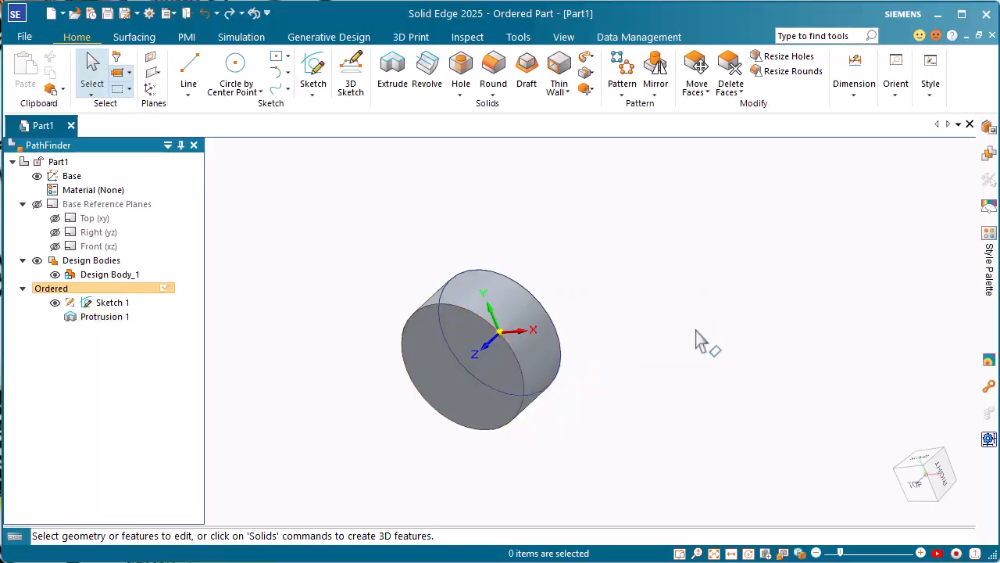
Round the circular edge at the cylinder end opposite the sketch plane with a 0.5 in radius.
{"action": "right_click", "coordinate": [696, 330]}
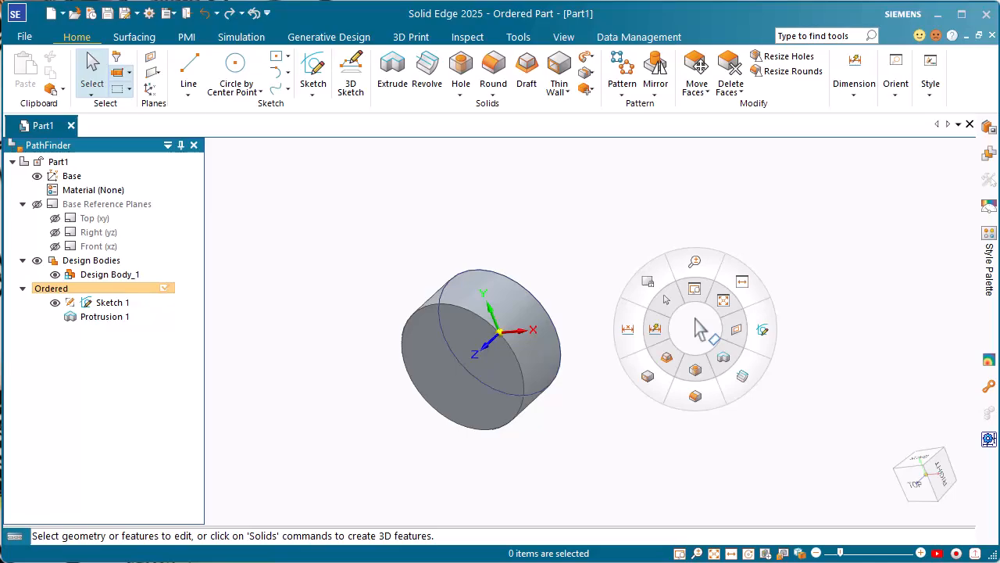
{"action": "right_click", "coordinate": [699, 328]}
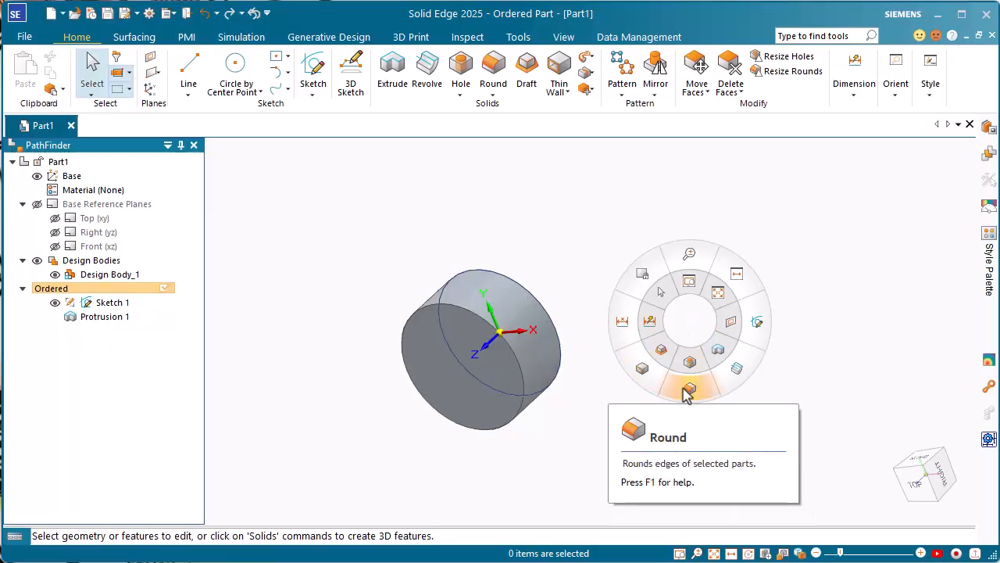
{"action": "left_click", "coordinate": [686, 391]}
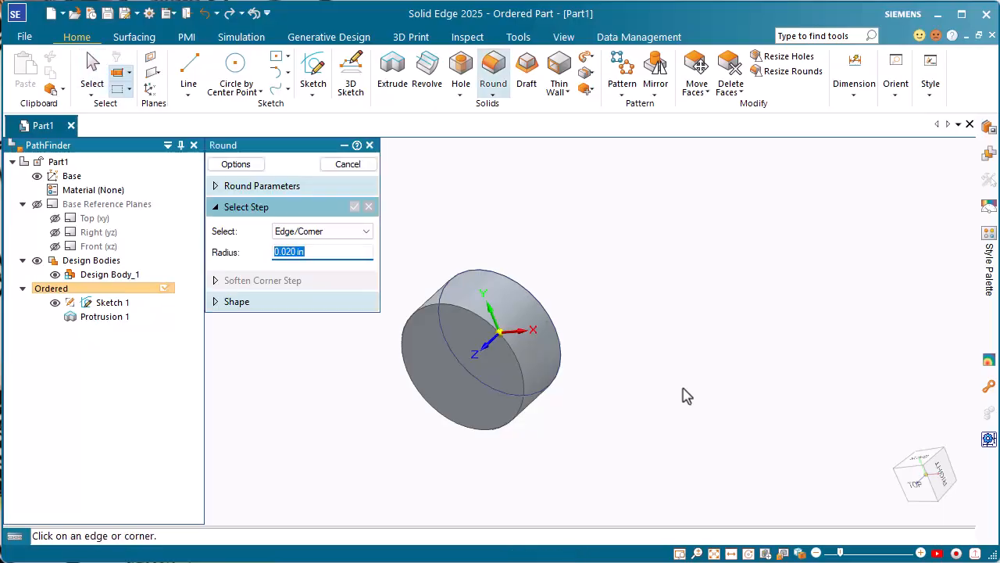
{"action": "left_click", "coordinate": [448, 304]}
{"action": "type", "text": ".5"}
{"action": "key", "text": "Return"}
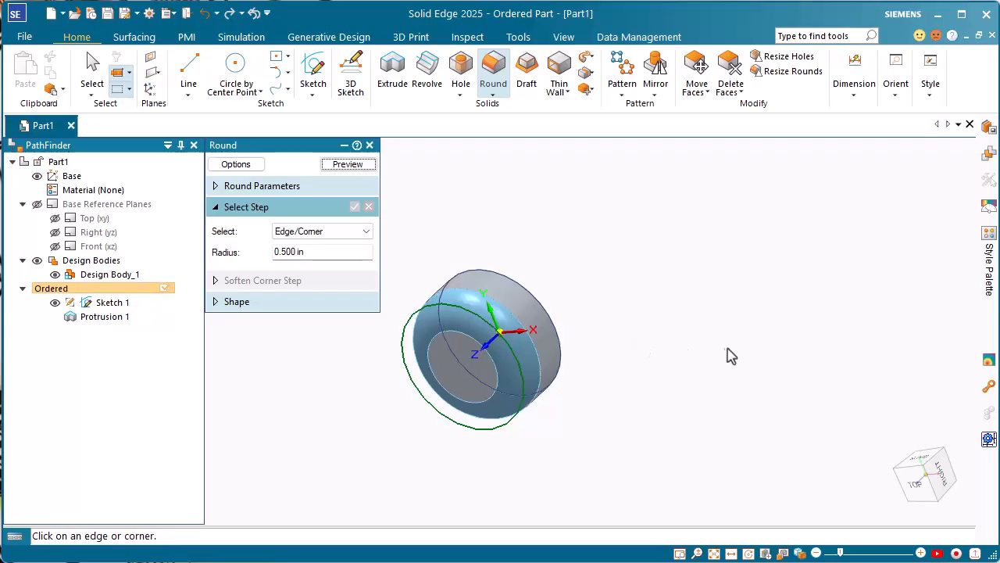
Examine the rounded cylinder in top, corner, back, bottom and right orientations using the Quick View Cube, including its extra controls.
{"action": "left_click", "coordinate": [918, 488]}
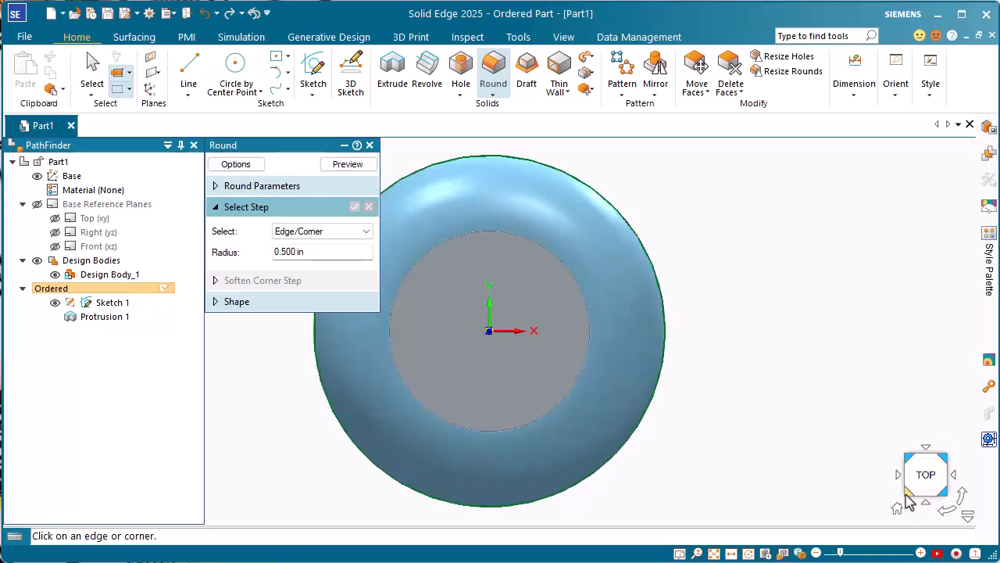
{"action": "left_click", "coordinate": [907, 495]}
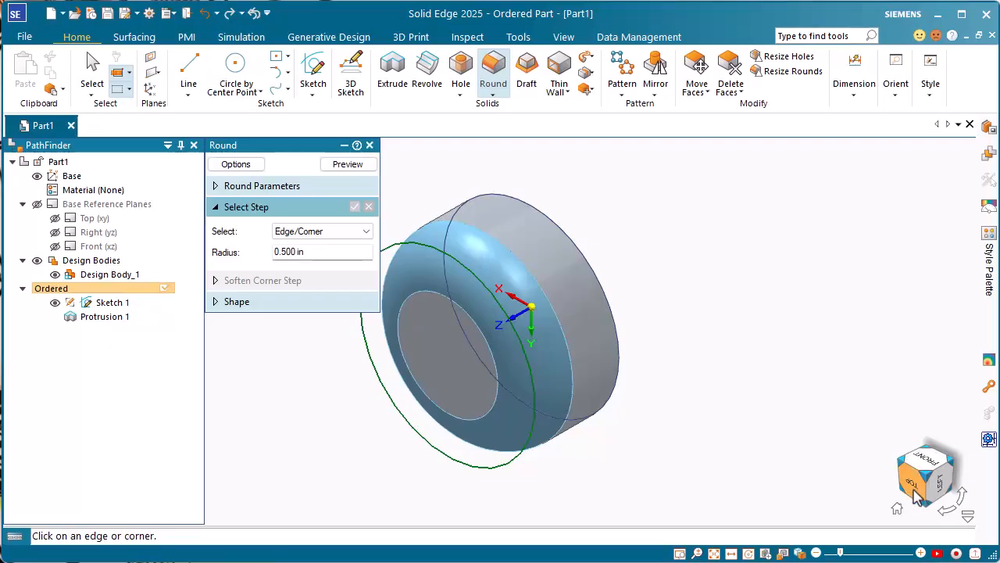
{"action": "left_click", "coordinate": [914, 488]}
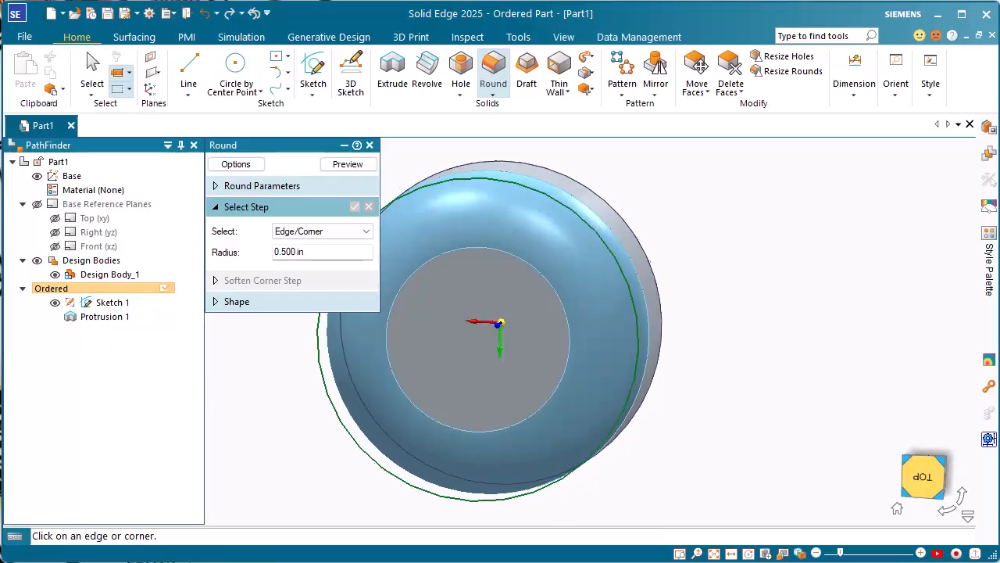
{"action": "left_click", "coordinate": [909, 481]}
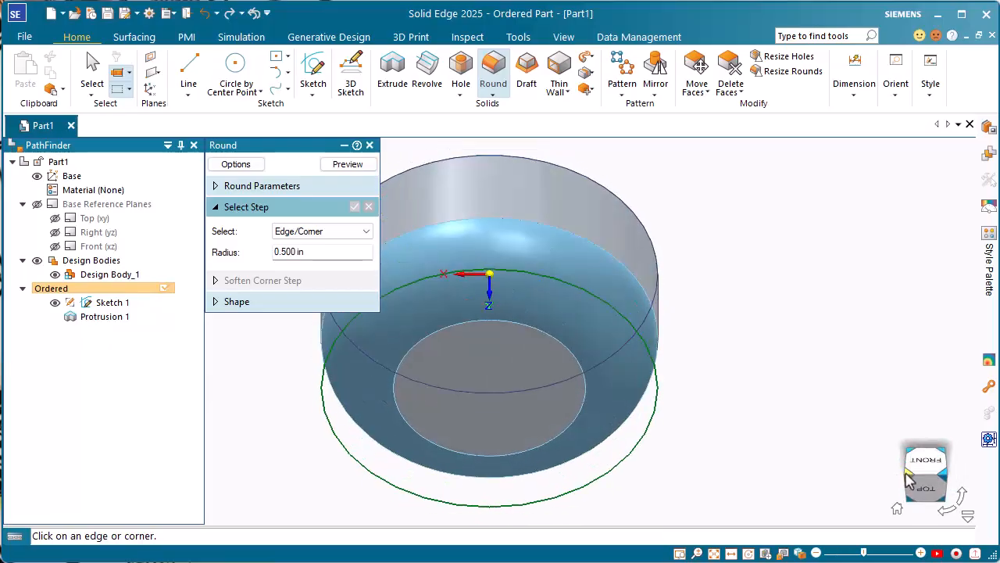
{"action": "left_click", "coordinate": [909, 481]}
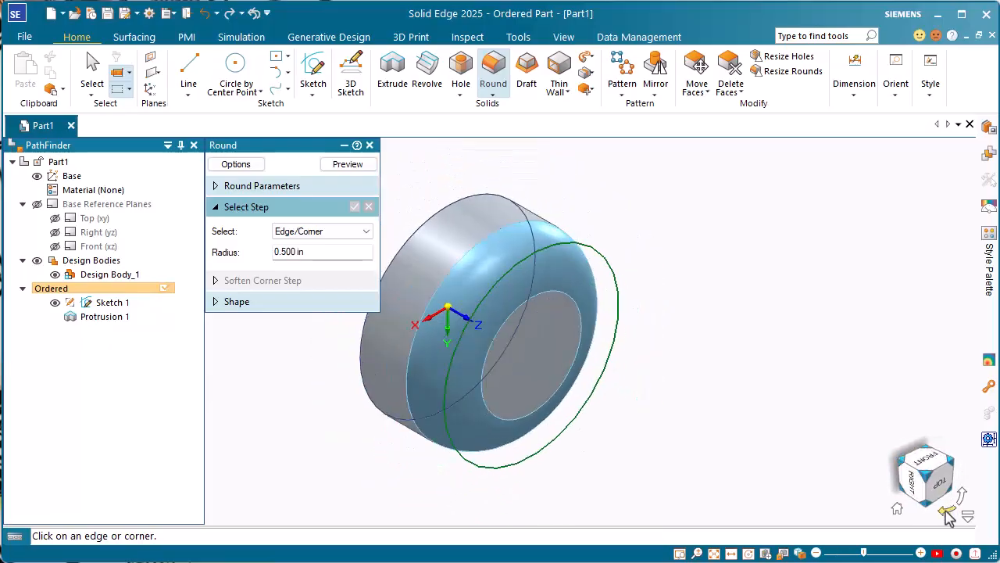
{"action": "left_click", "coordinate": [948, 513]}
{"action": "left_click", "coordinate": [968, 517]}
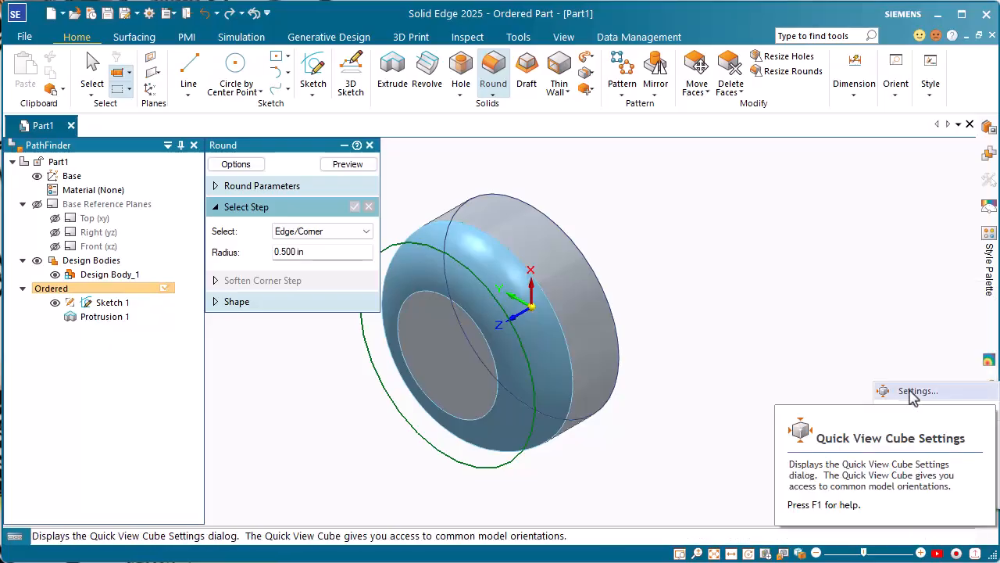
{"action": "key", "text": "Escape"}
{"action": "left_click", "coordinate": [911, 483]}
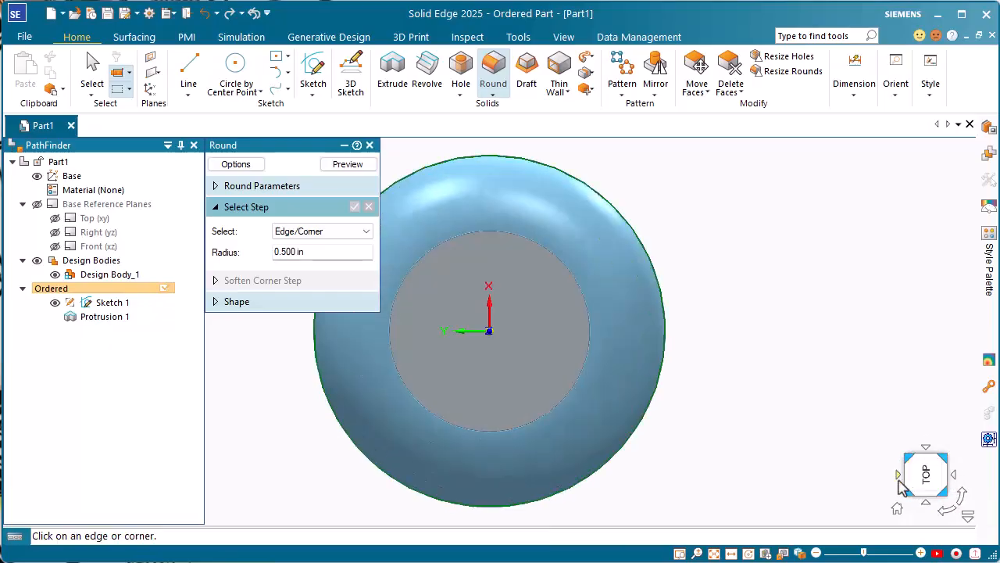
{"action": "left_click", "coordinate": [898, 478]}
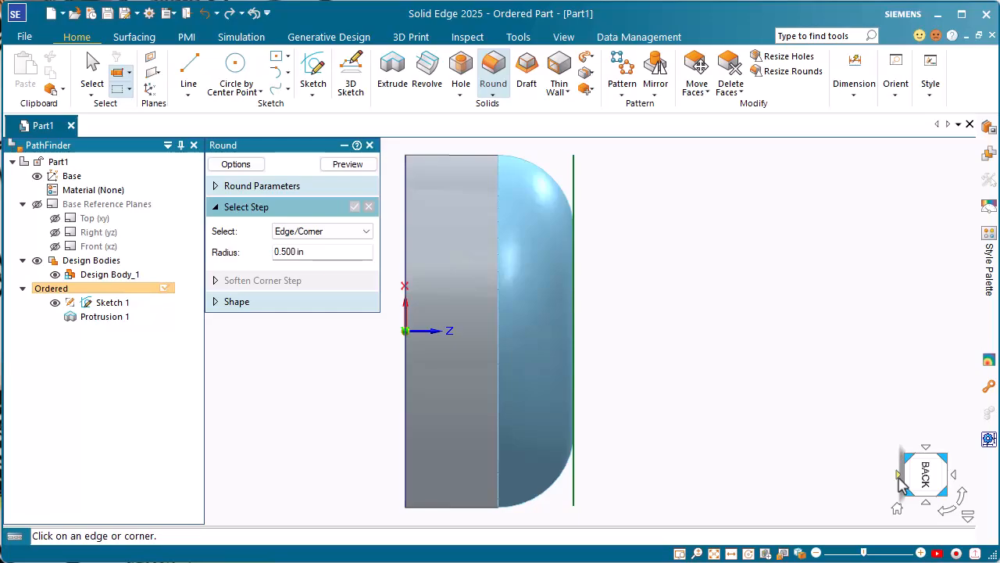
{"action": "left_click", "coordinate": [899, 478]}
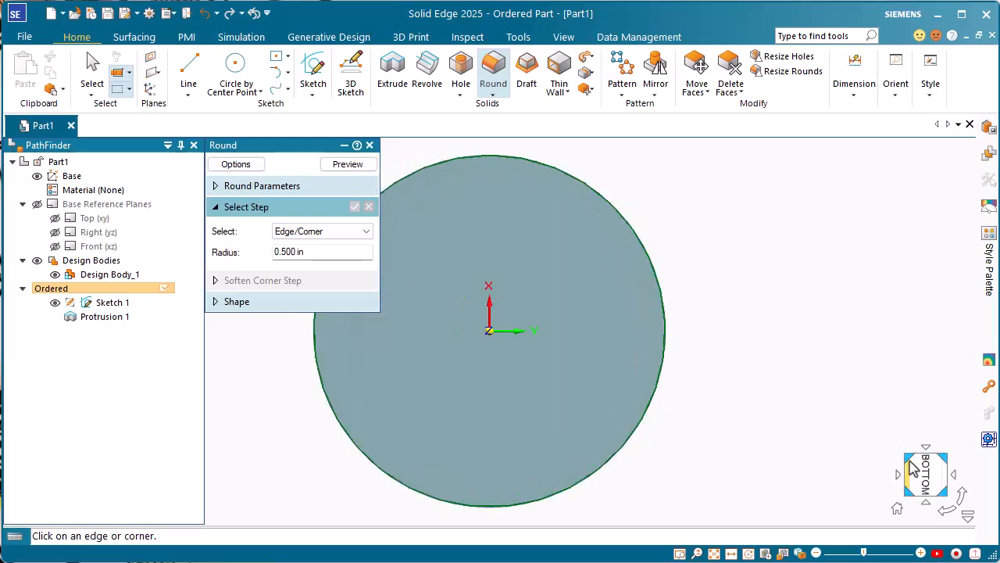
{"action": "left_click", "coordinate": [927, 452]}
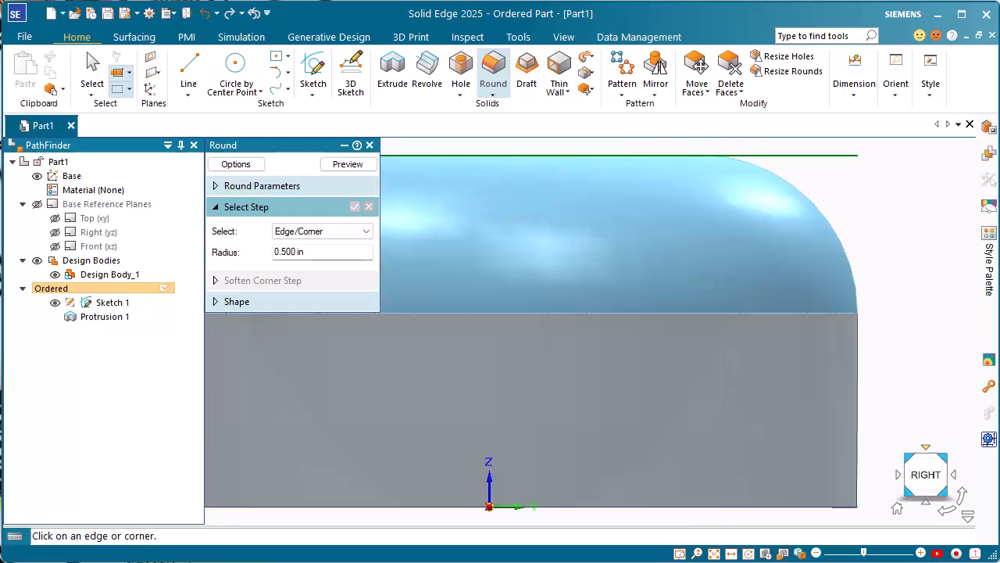
{"action": "left_click", "coordinate": [928, 453]}
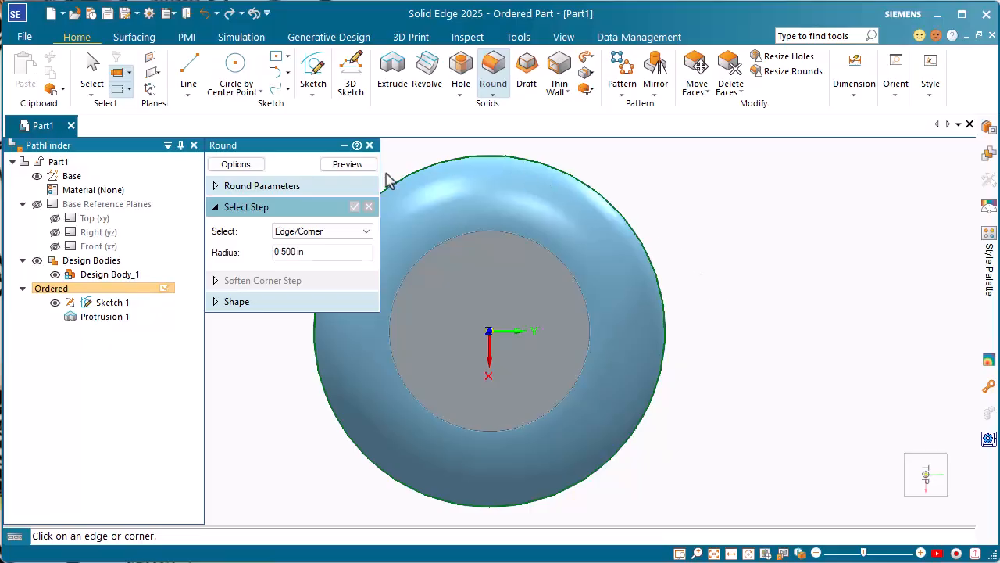
Move the floating Round command window away from the PathFinder to the far side of the part.
{"action": "left_click_drag", "start_coordinate": [293, 150], "coordinate": [319, 173]}
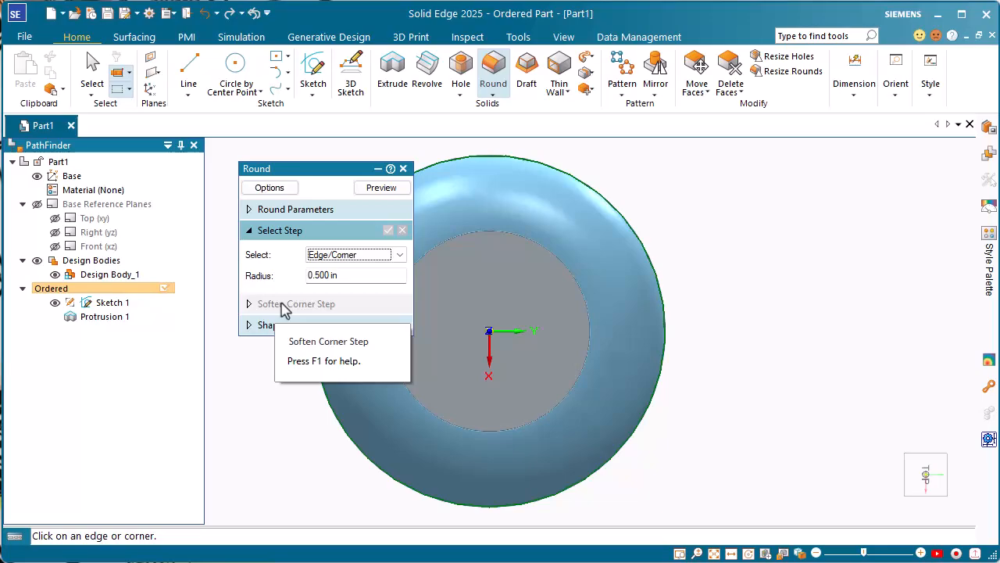
{"action": "left_click_drag", "start_coordinate": [316, 176], "coordinate": [999, 273]}
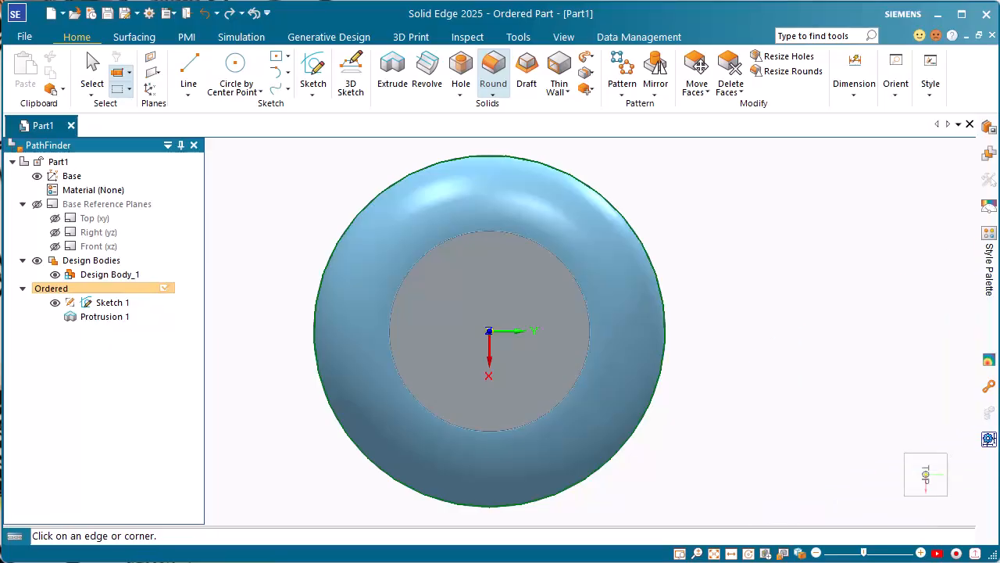
{"action": "left_click_drag", "start_coordinate": [999, 273], "coordinate": [843, 158]}
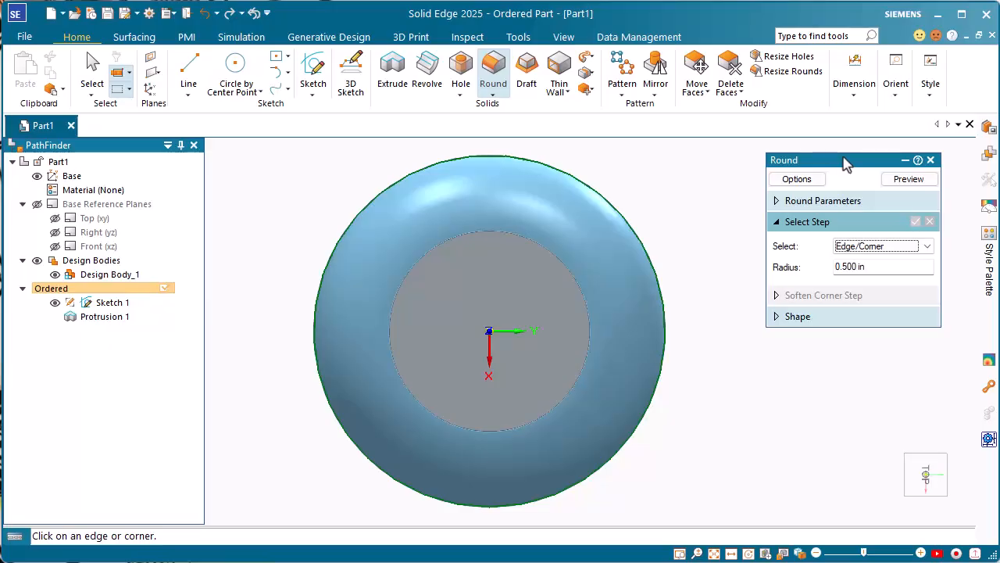
Dock the PathFinder alongside the graphics window and finish the 0.5 in round.
{"action": "left_click_drag", "start_coordinate": [114, 145], "coordinate": [463, 321]}
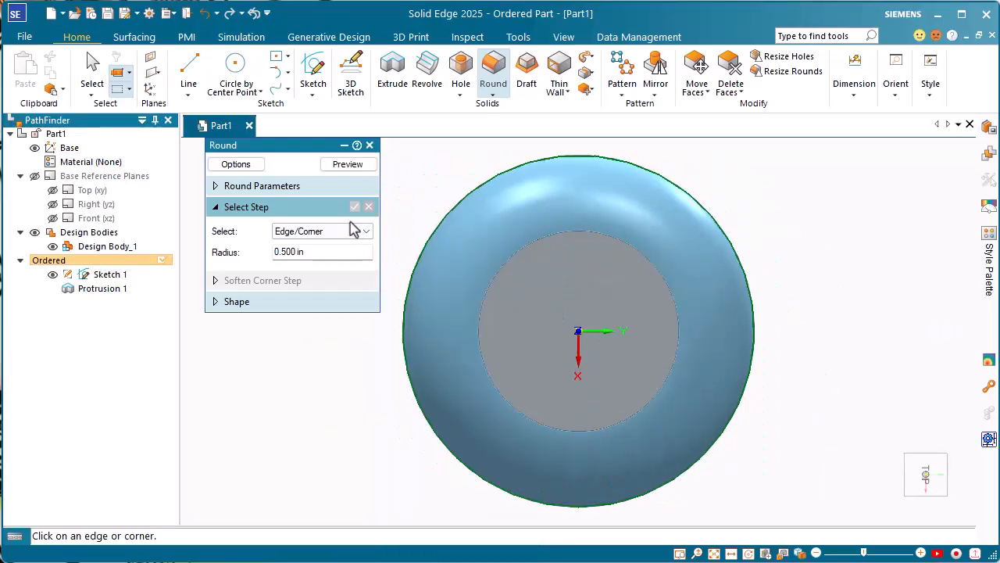
{"action": "key", "text": "Escape"}
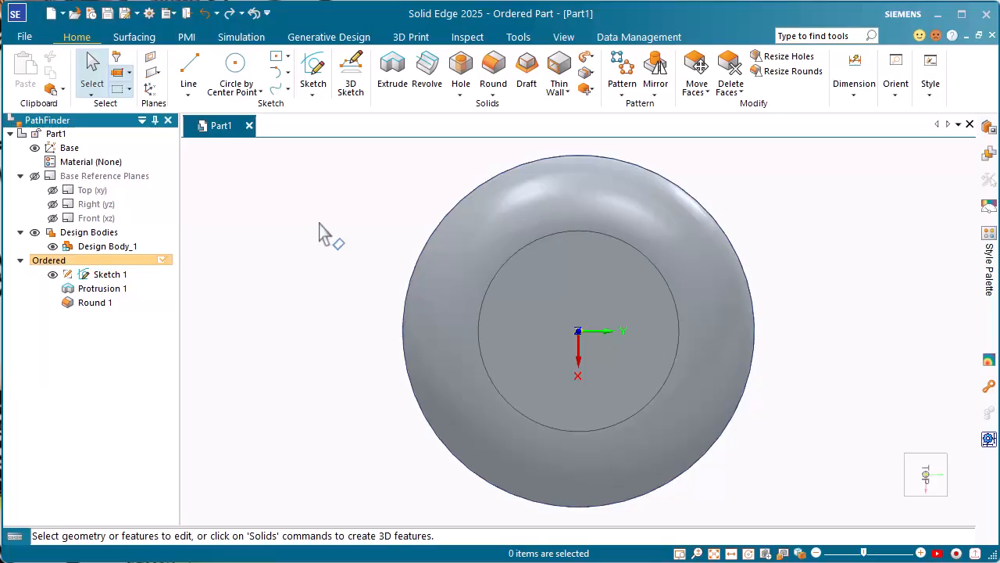
Open the Helpers page of the Solid Edge options and examine the application color scheme and View Cube size choices.
{"action": "left_click", "coordinate": [150, 14]}
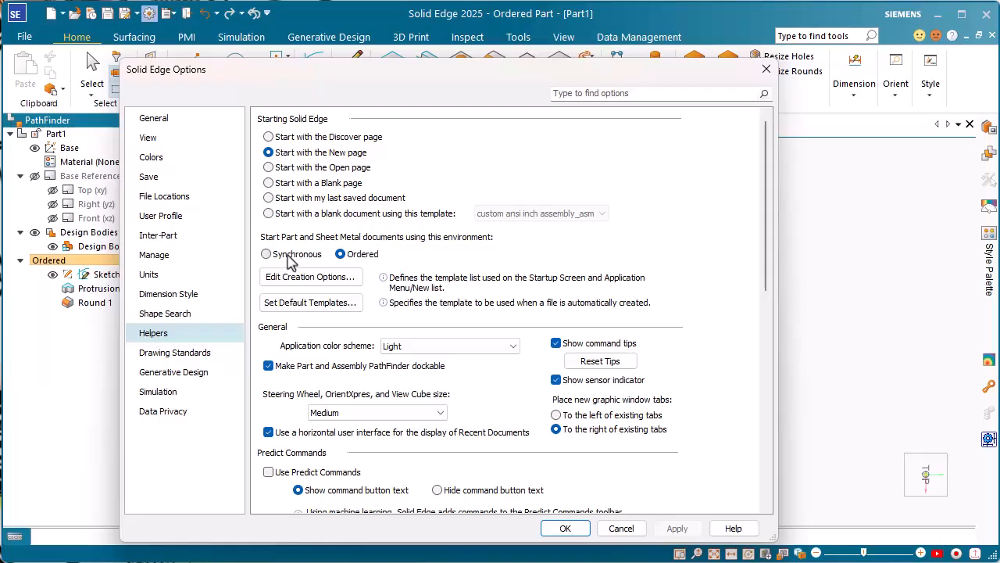
{"action": "left_click", "coordinate": [429, 351]}
{"action": "left_click", "coordinate": [429, 359]}
{"action": "left_click", "coordinate": [380, 416]}
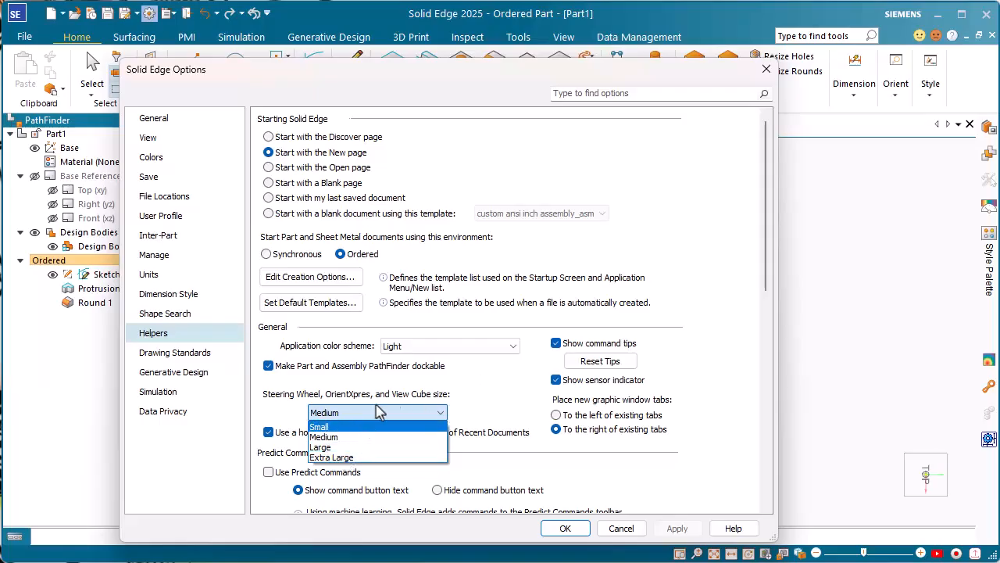
{"action": "left_click", "coordinate": [482, 376]}
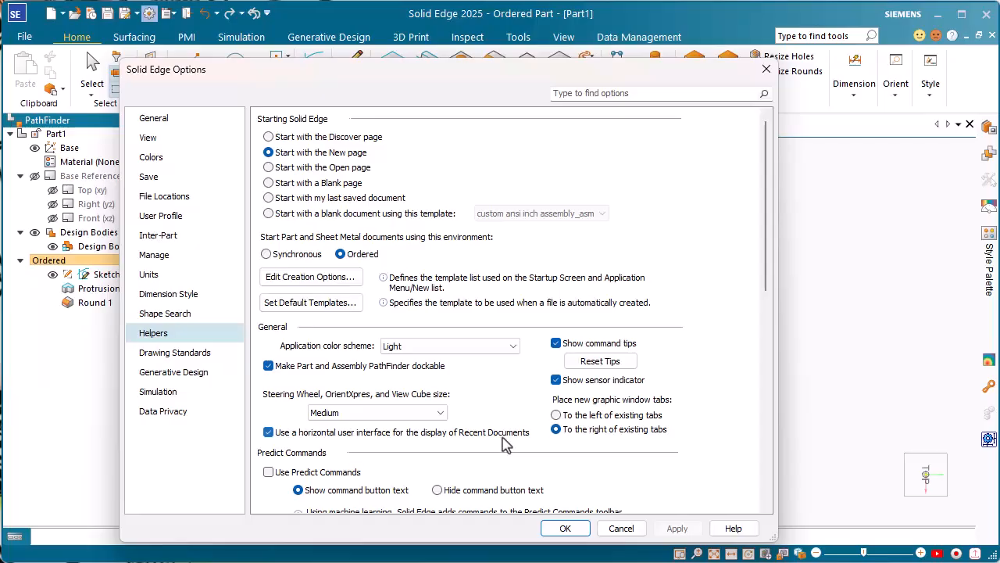
Examine the remaining Helpers options from Predict Commands and Radial Menus through Document Name Formula and Language, and accept the options dialog.
{"action": "scroll", "coordinate": [503, 443], "scroll_direction": "down", "scroll_amount": 3}
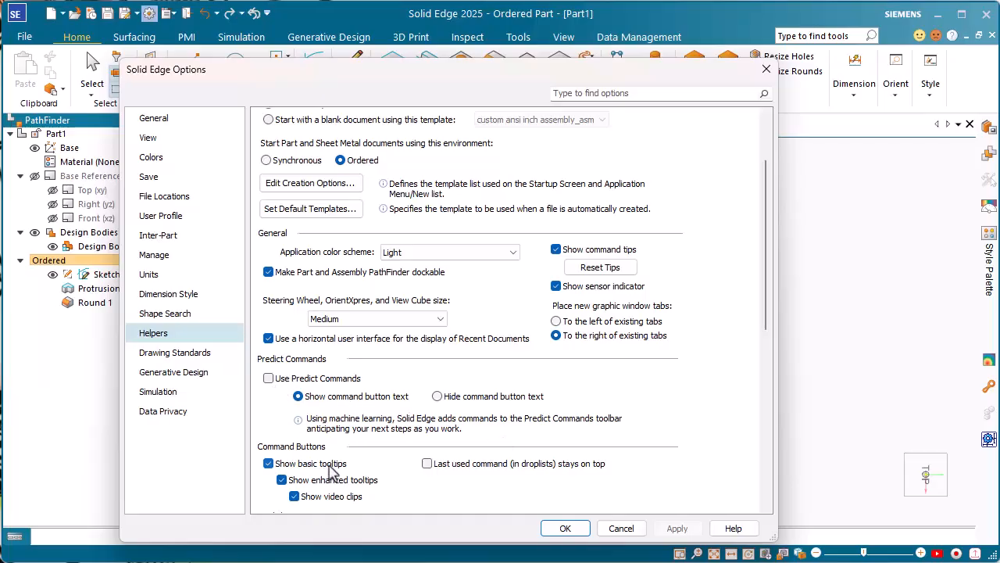
{"action": "scroll", "coordinate": [389, 475], "scroll_direction": "down", "scroll_amount": 2}
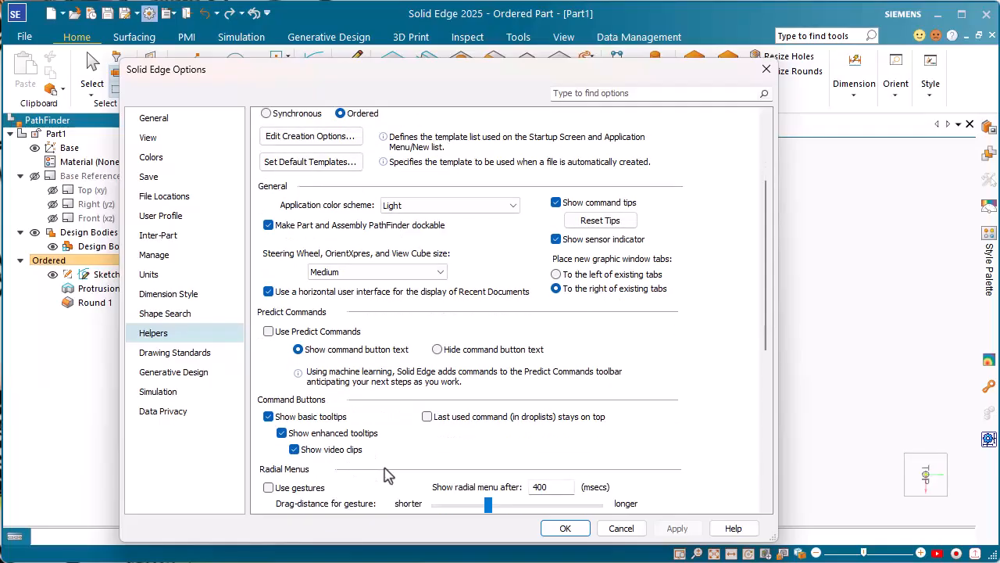
{"action": "scroll", "coordinate": [389, 475], "scroll_direction": "down", "scroll_amount": 1}
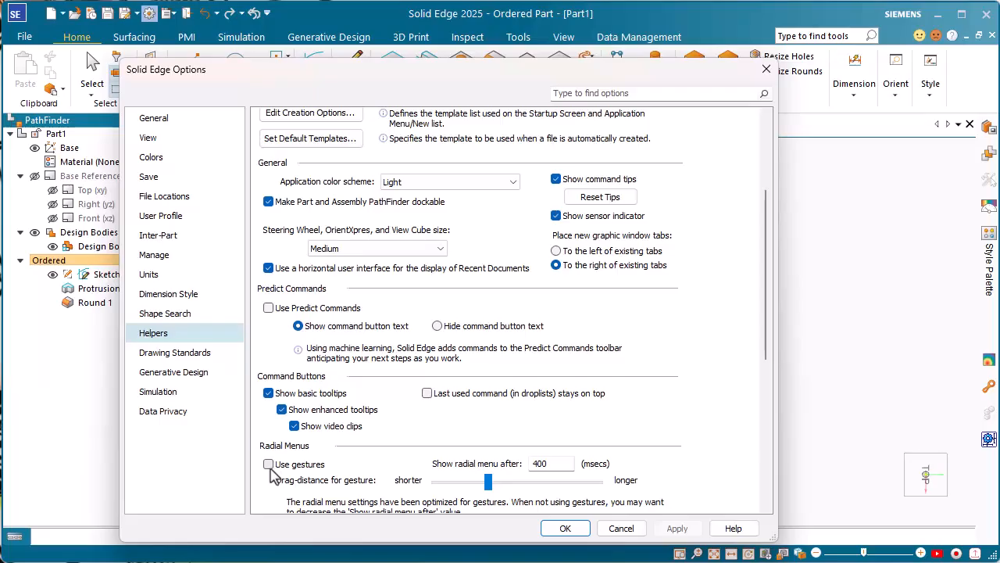
{"action": "scroll", "coordinate": [271, 478], "scroll_direction": "up", "scroll_amount": 1}
{"action": "scroll", "coordinate": [276, 486], "scroll_direction": "down", "scroll_amount": 1}
{"action": "scroll", "coordinate": [278, 489], "scroll_direction": "down", "scroll_amount": 2}
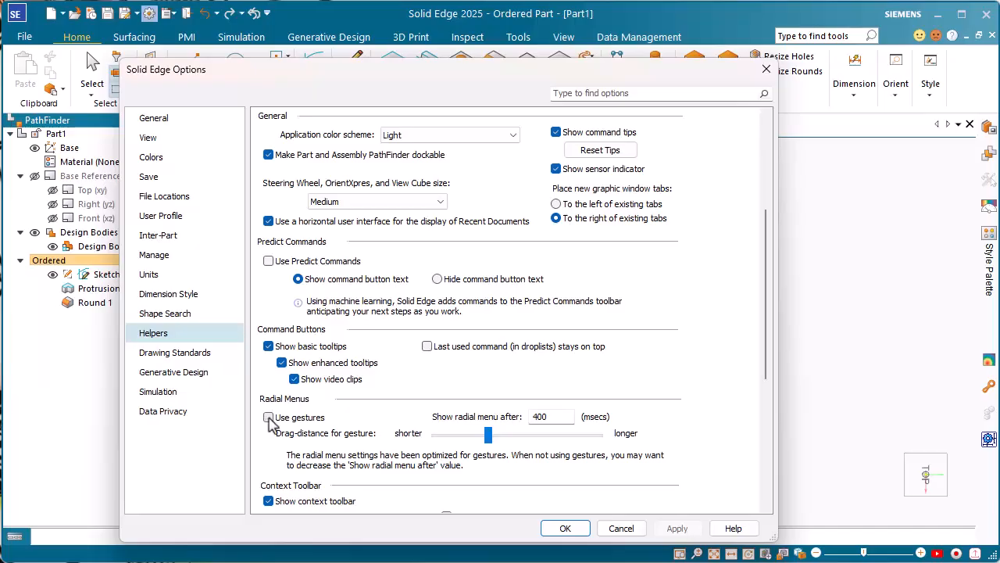
{"action": "scroll", "coordinate": [372, 432], "scroll_direction": "down", "scroll_amount": 4}
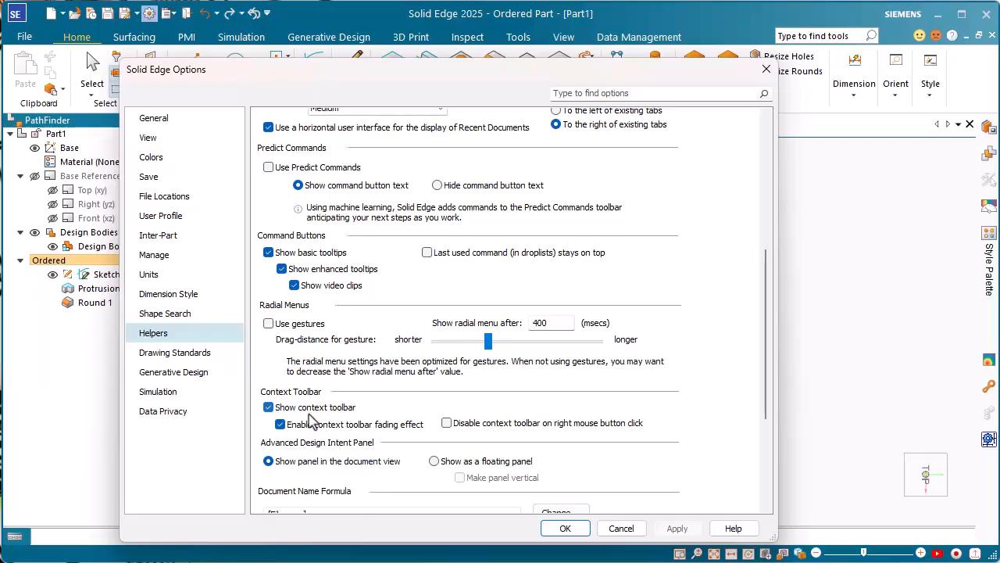
{"action": "scroll", "coordinate": [316, 446], "scroll_direction": "down", "scroll_amount": 5}
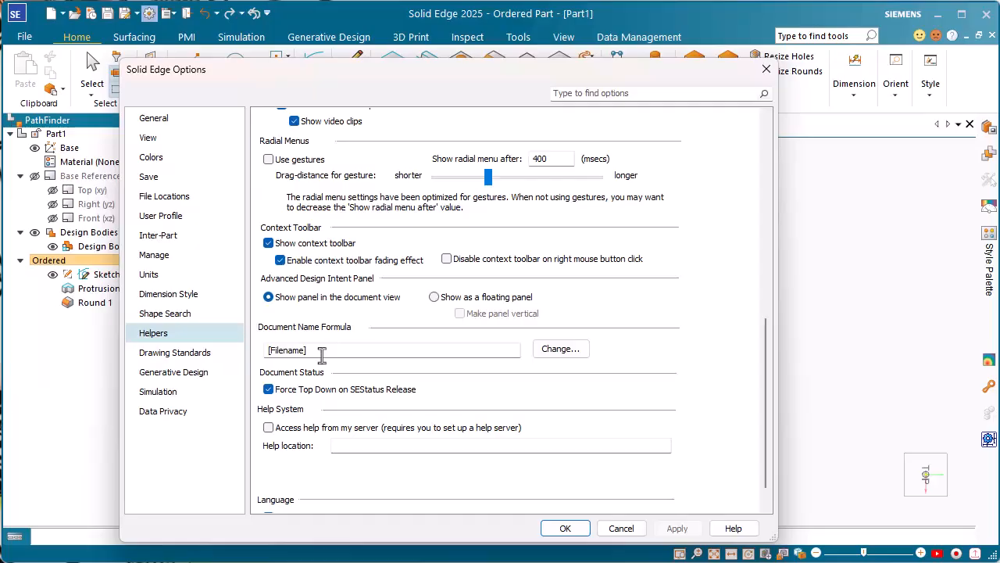
{"action": "scroll", "coordinate": [325, 351], "scroll_direction": "down", "scroll_amount": 1}
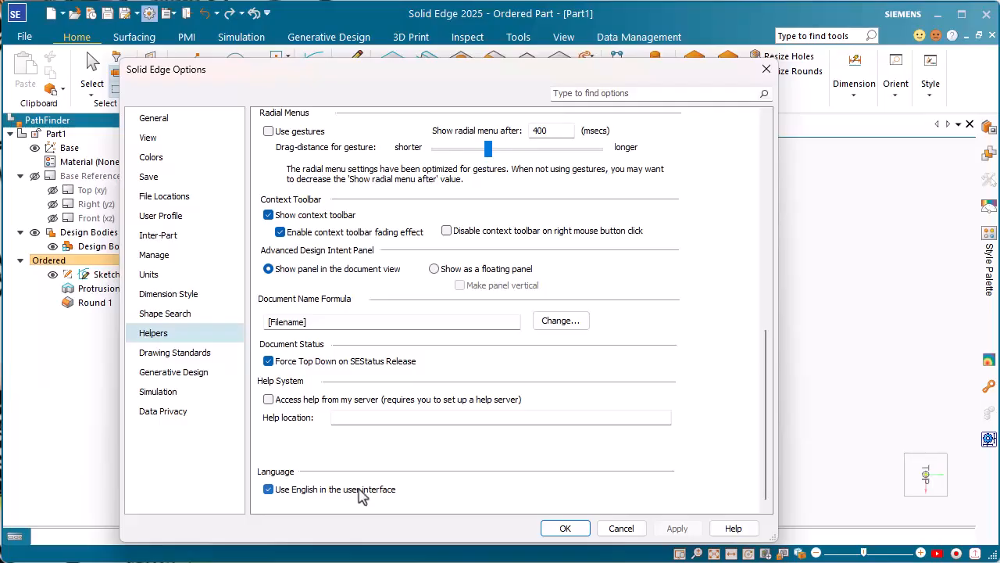
{"action": "left_click", "coordinate": [565, 529]}
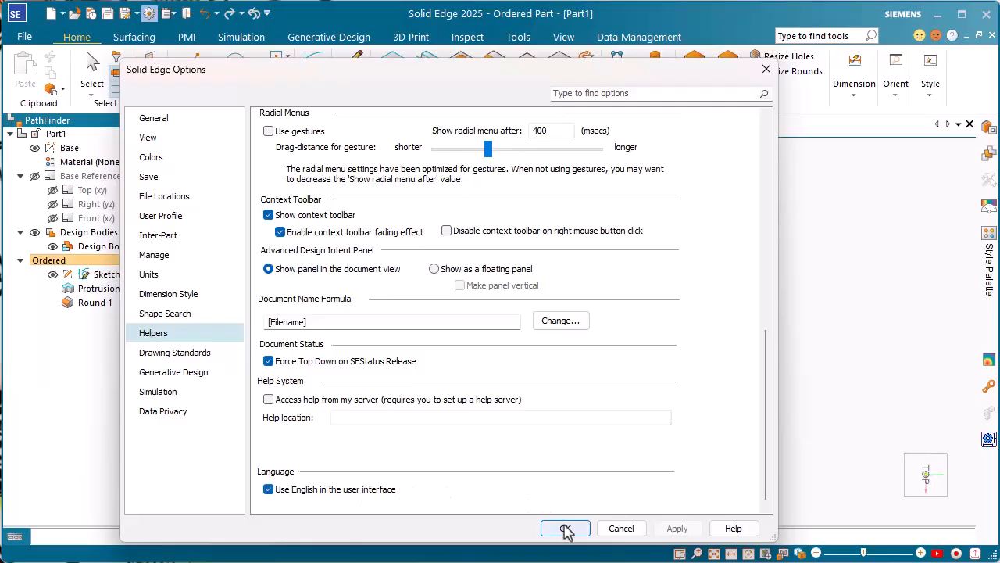